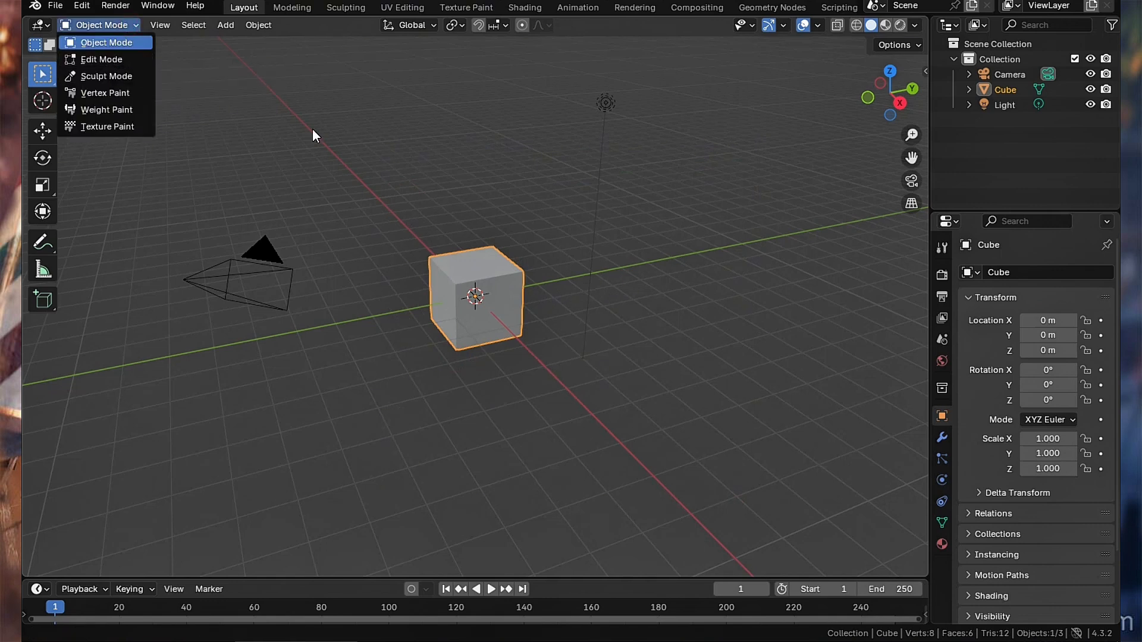
- Deselect the cube and enable the Screencast Keys overlay in the viewport
left_click(439, 233)
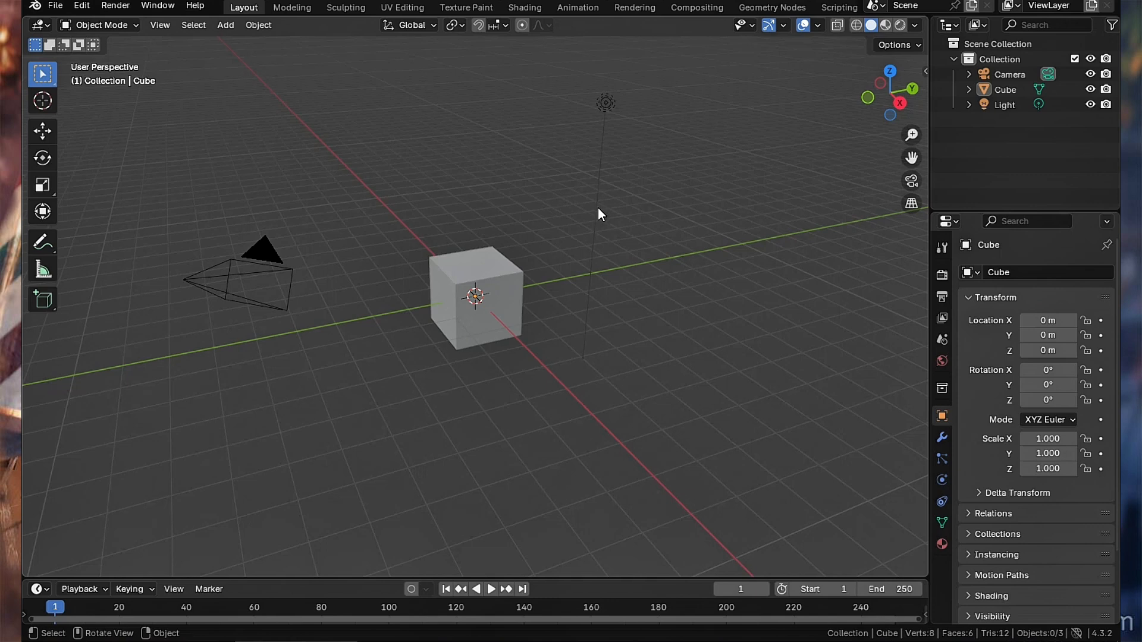
key("n")
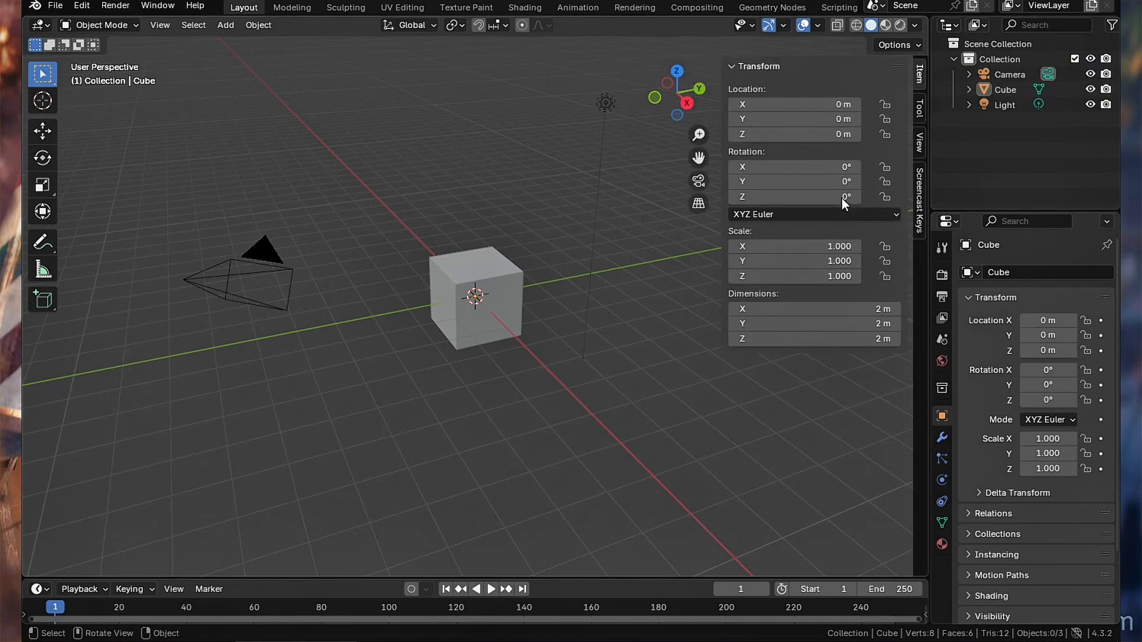
left_click(917, 181)
left_click(741, 67)
left_click(731, 66)
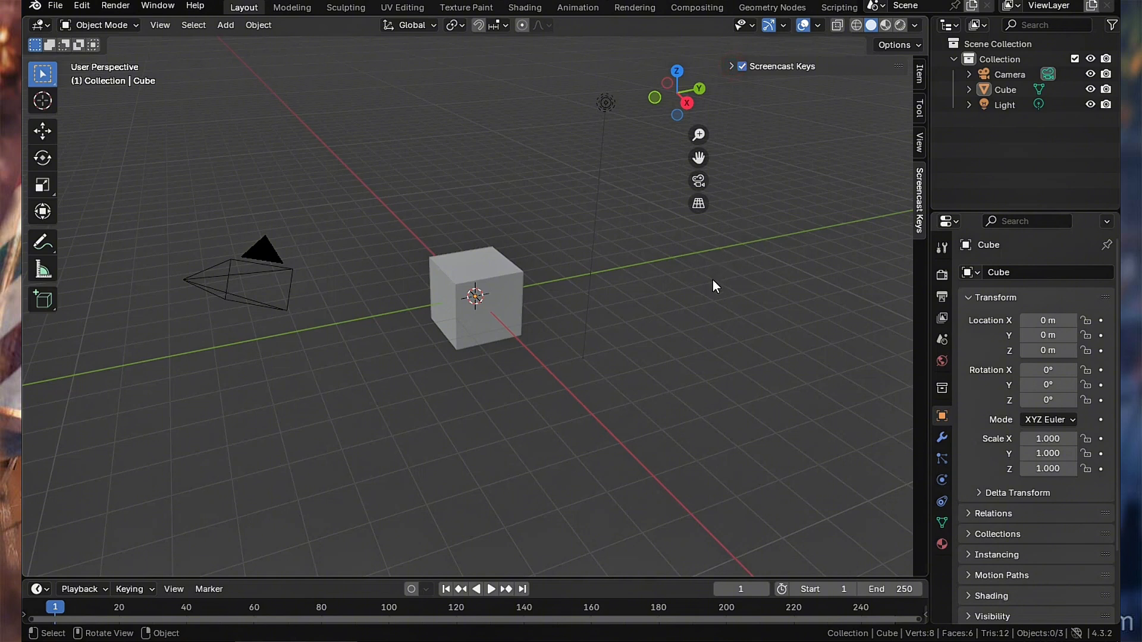
key("n")
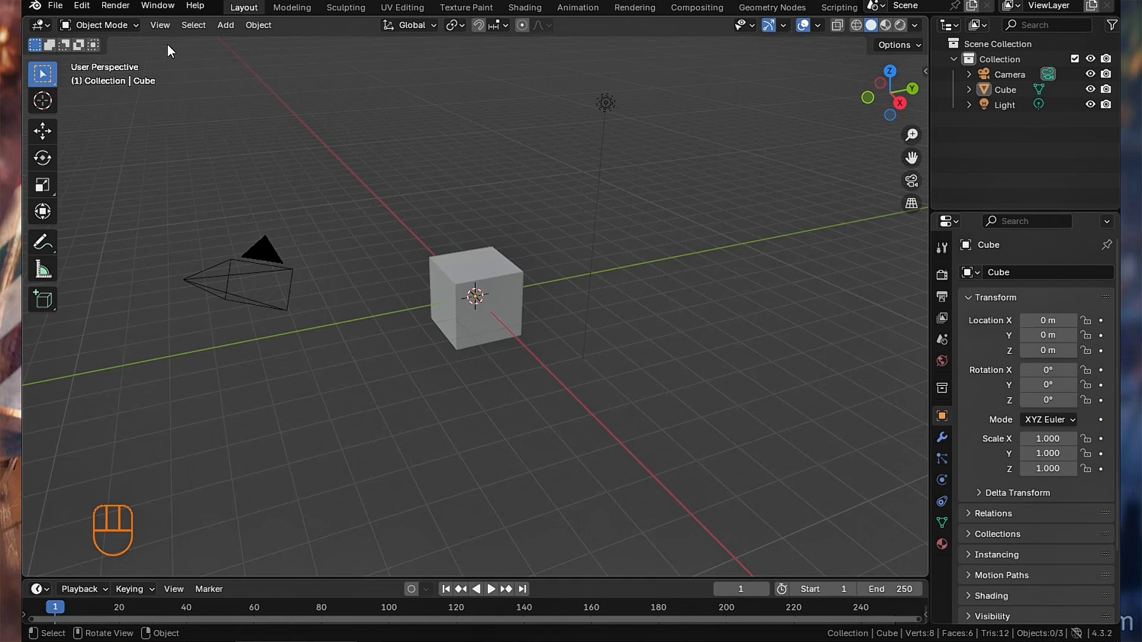
- Delete the default light and camera from the scene
left_click(123, 24)
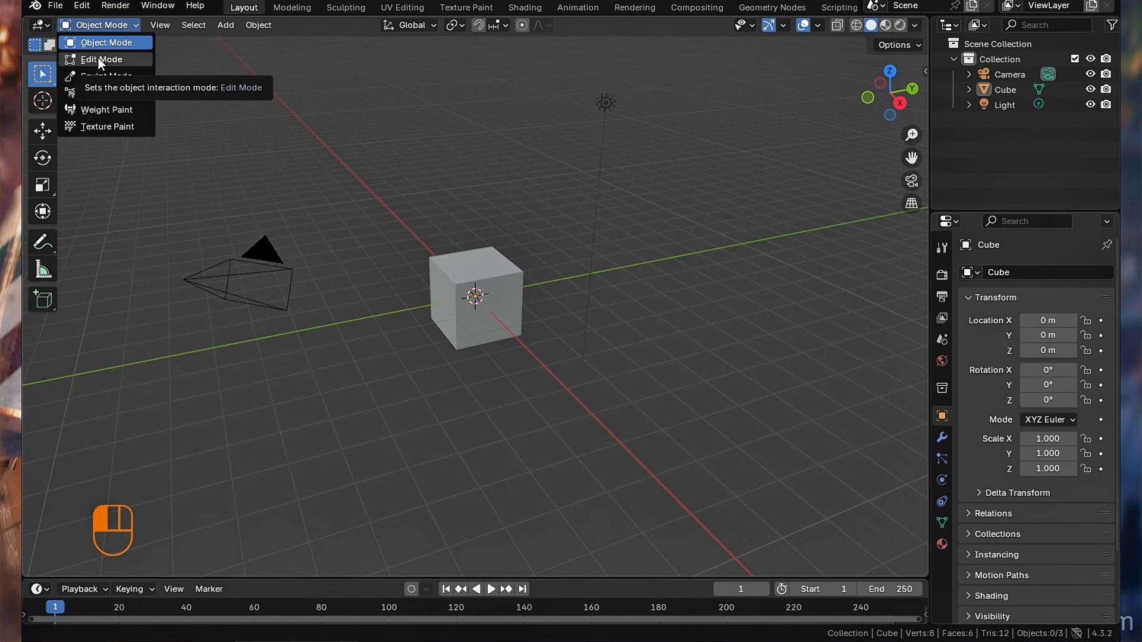
left_click(604, 103)
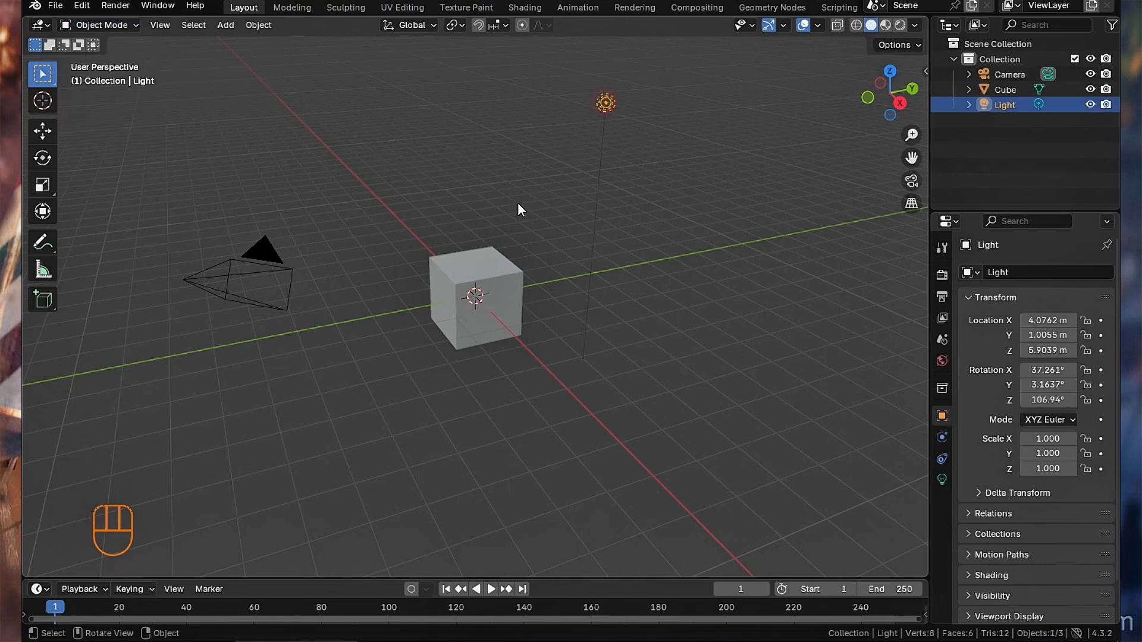
left_click(272, 254, "shift")
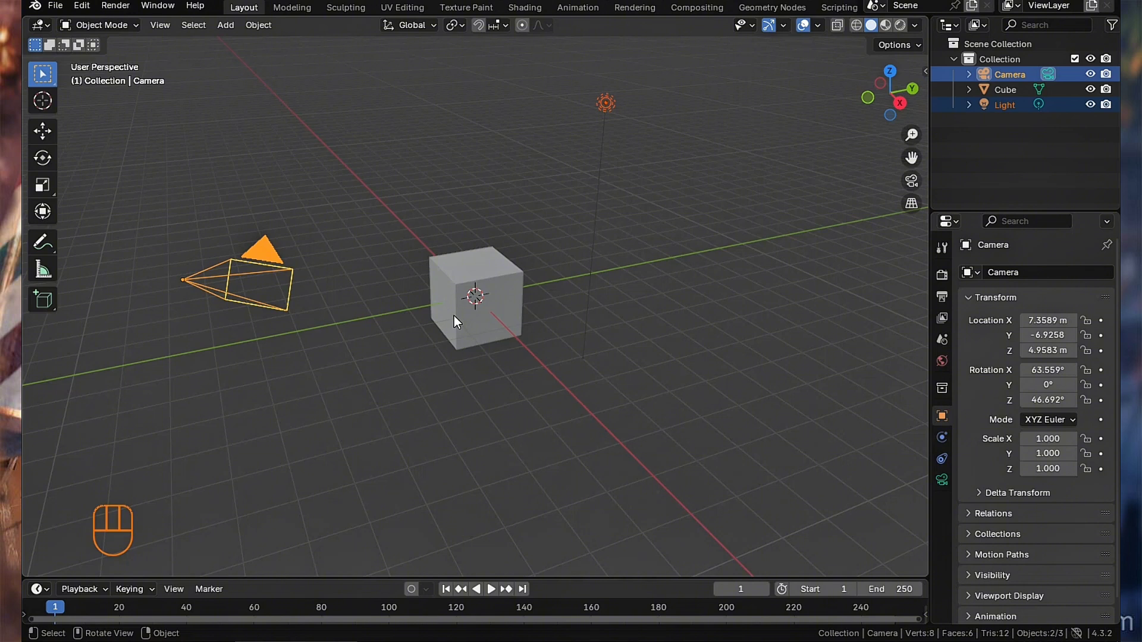
key("Delete")
scroll(523, 273, "up", 2)
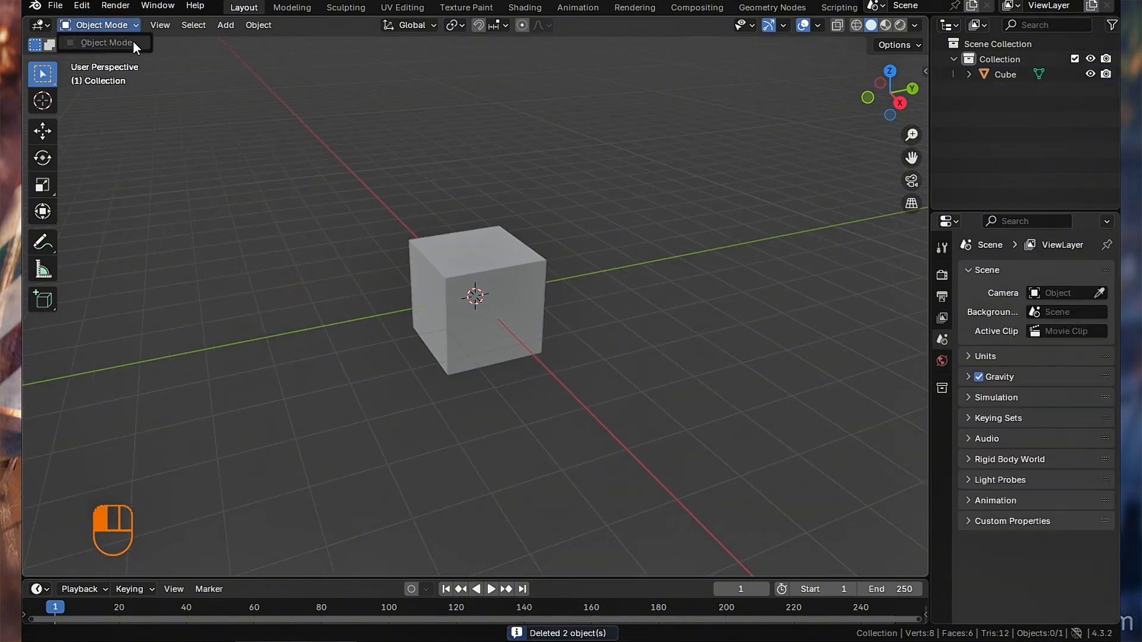
- Enter Edit Mode on the cube and clear its mesh selection
left_click(469, 248)
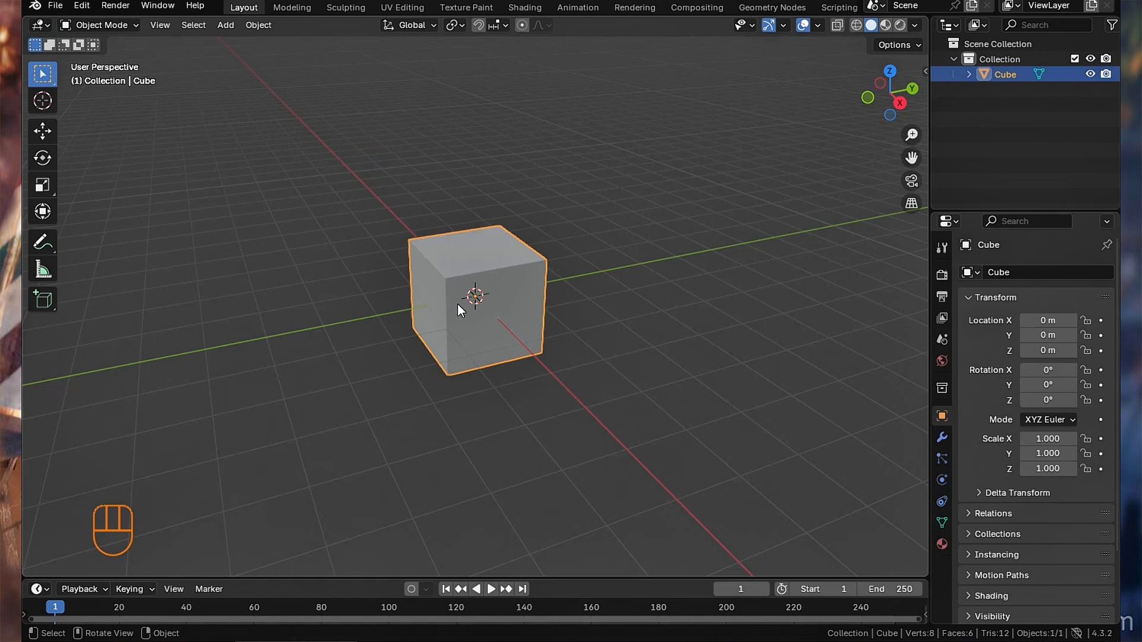
key("Tab")
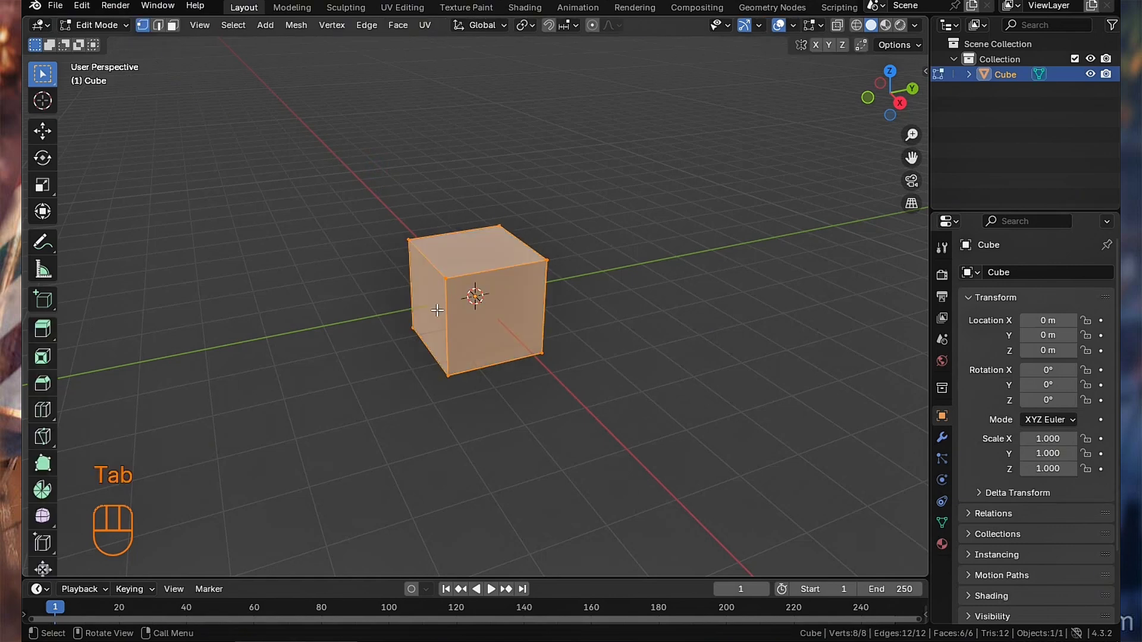
left_click(409, 156)
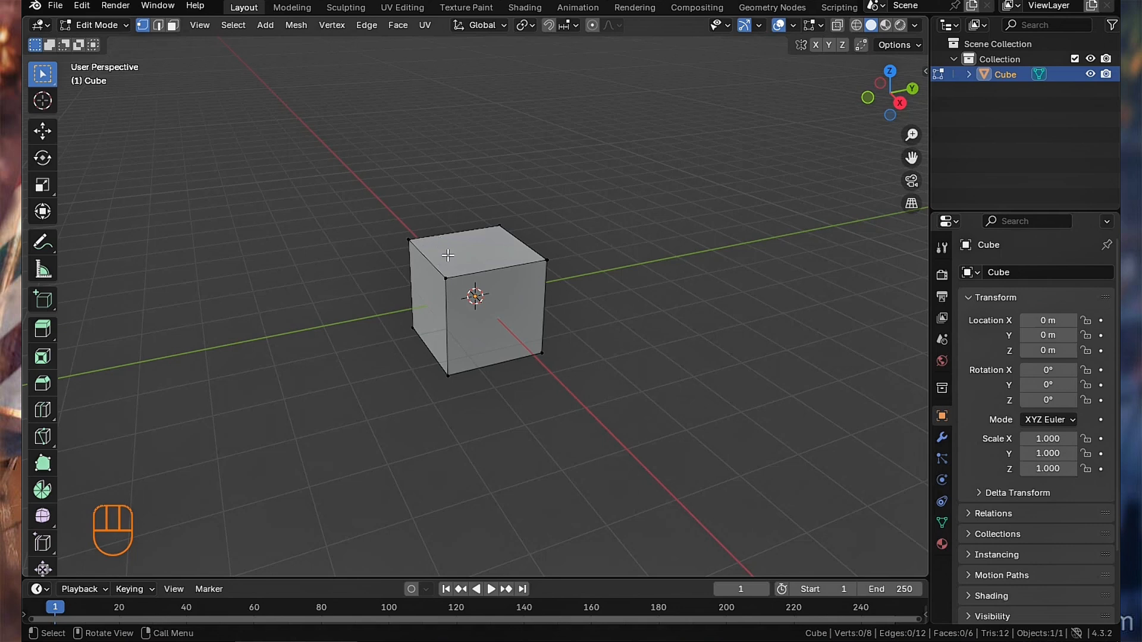
- Select the cube's near upper corner vertex, an upper edge in edge select mode, and its top face in face select mode
left_click(446, 278)
left_click(161, 28)
left_click(497, 269)
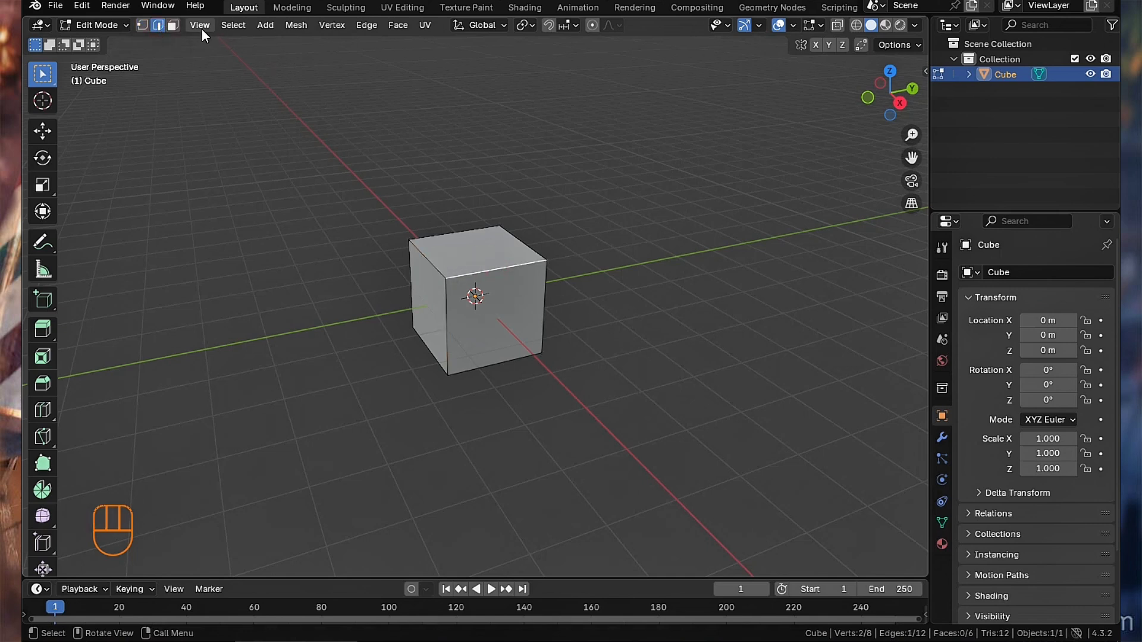
left_click(174, 26)
left_click(478, 248)
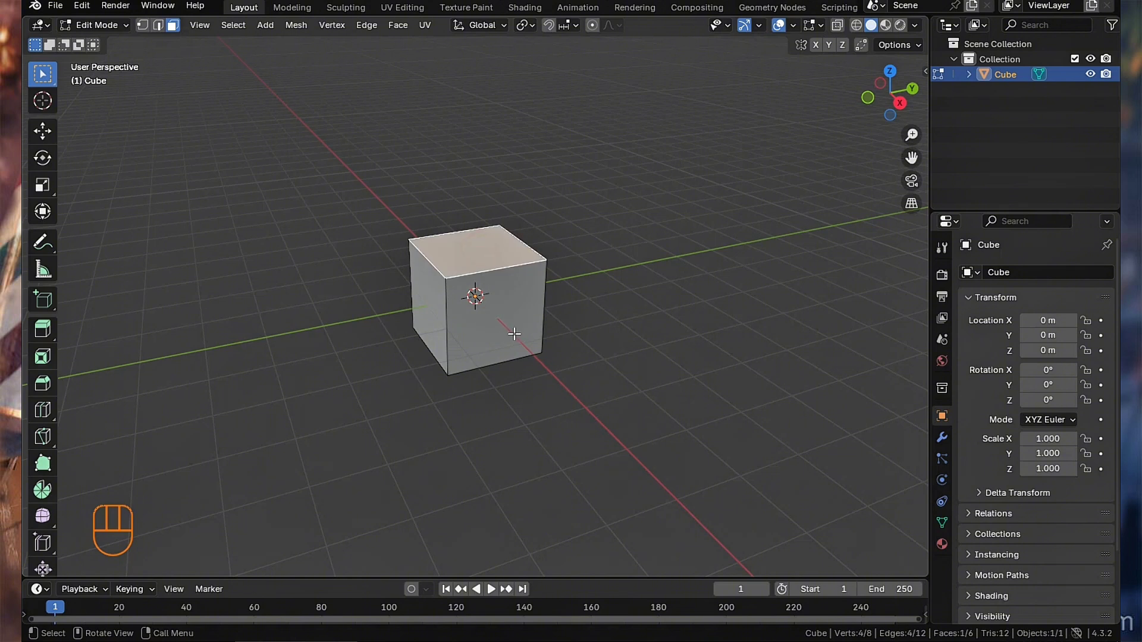
- Return to Object Mode and replace the cube with a new UV sphere
key("Tab")
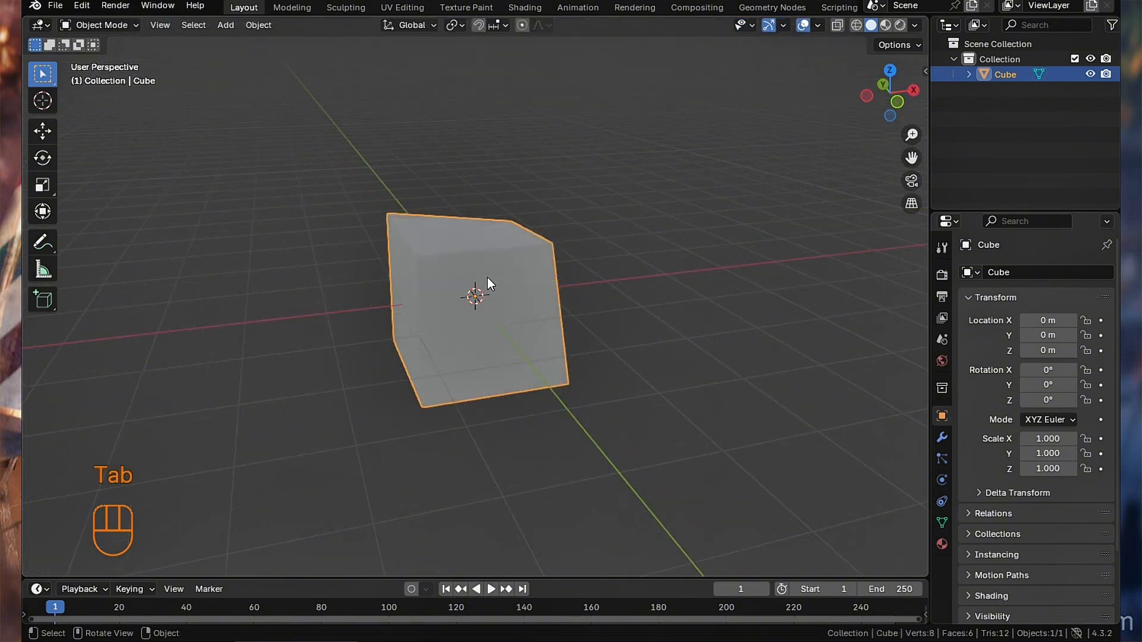
key("Delete")
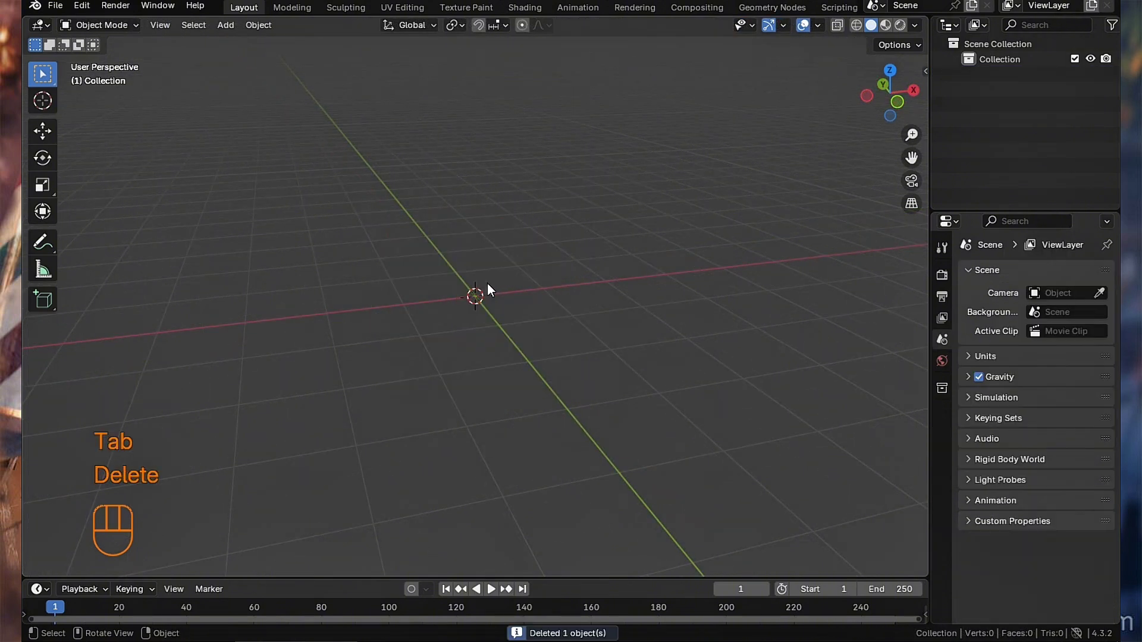
key("shift+a")
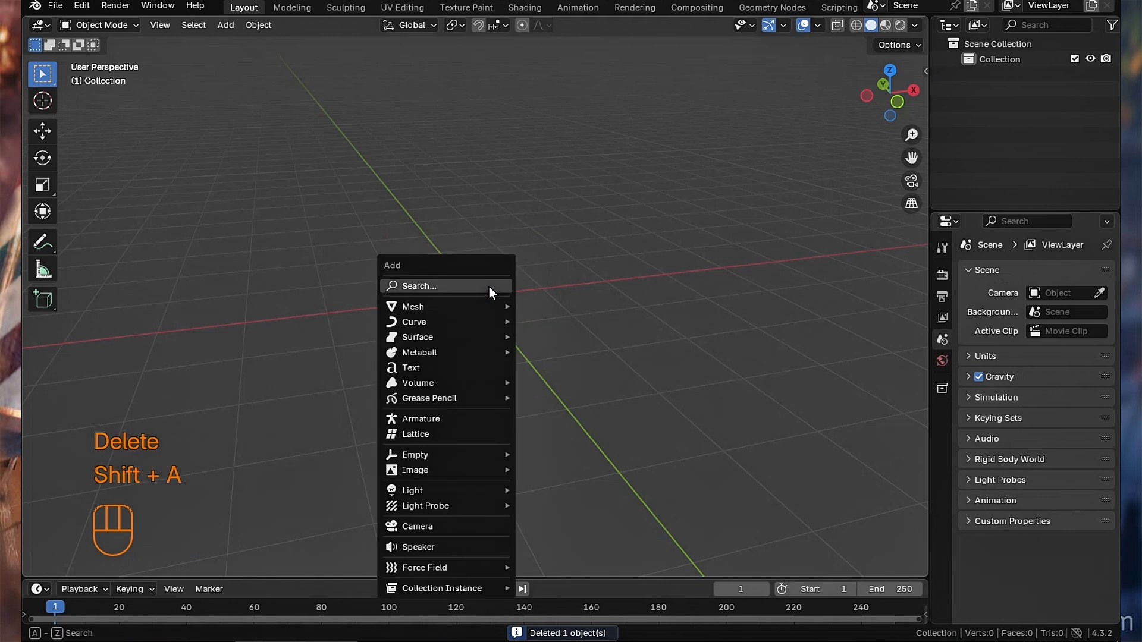
mouse_move(501, 313)
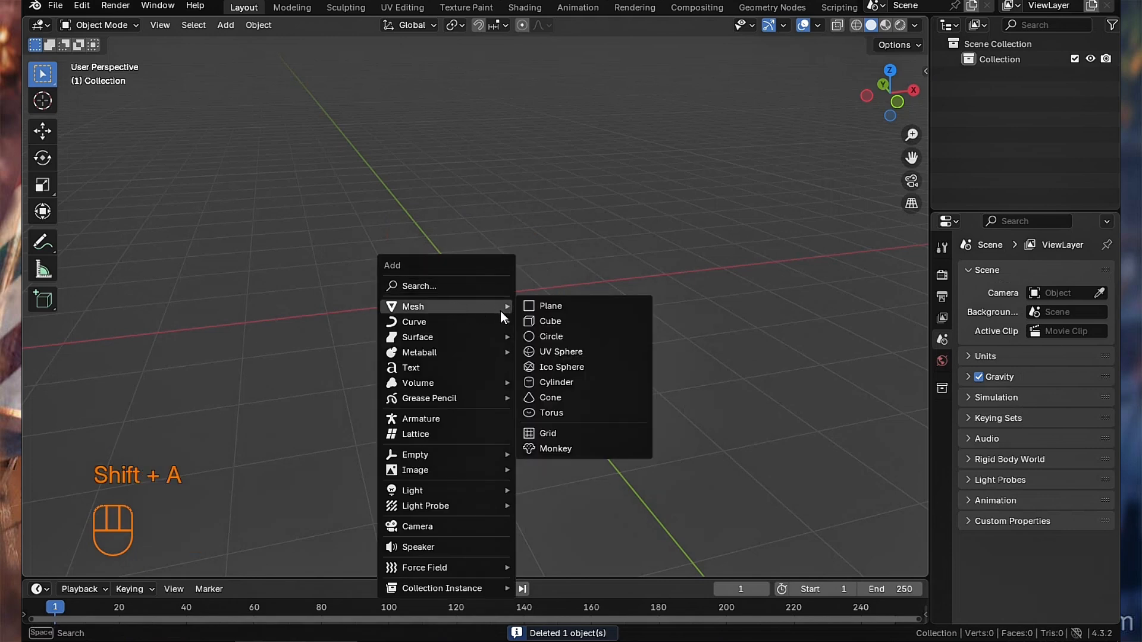
left_click(579, 354)
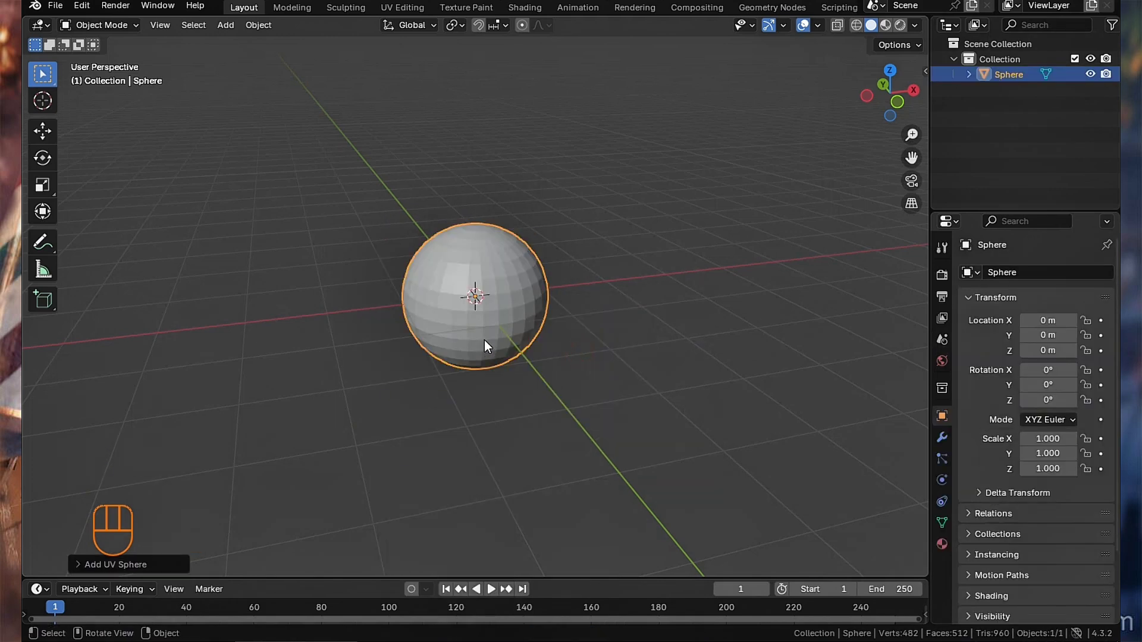
- Enter Edit Mode on the sphere with vertex select mode active and deselect all of its vertices
key("Tab")
scroll(497, 337, "up", 2)
key("1")
middle_click_drag(575, 363, 602, 362)
scroll(601, 362, "down", 3)
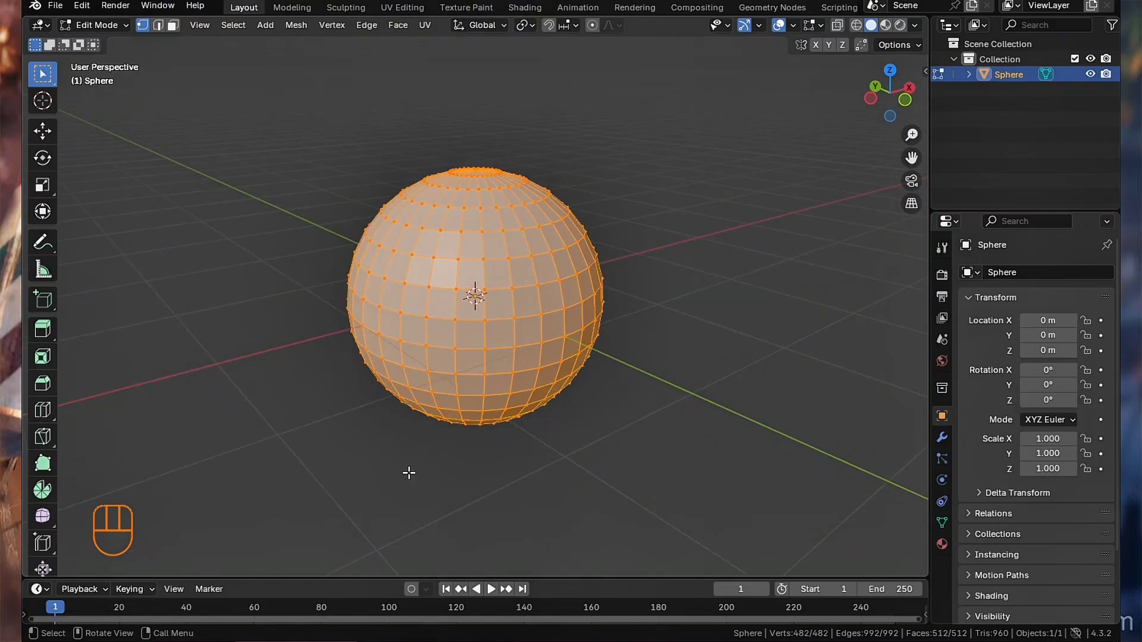
middle_click_drag(470, 449, 485, 409)
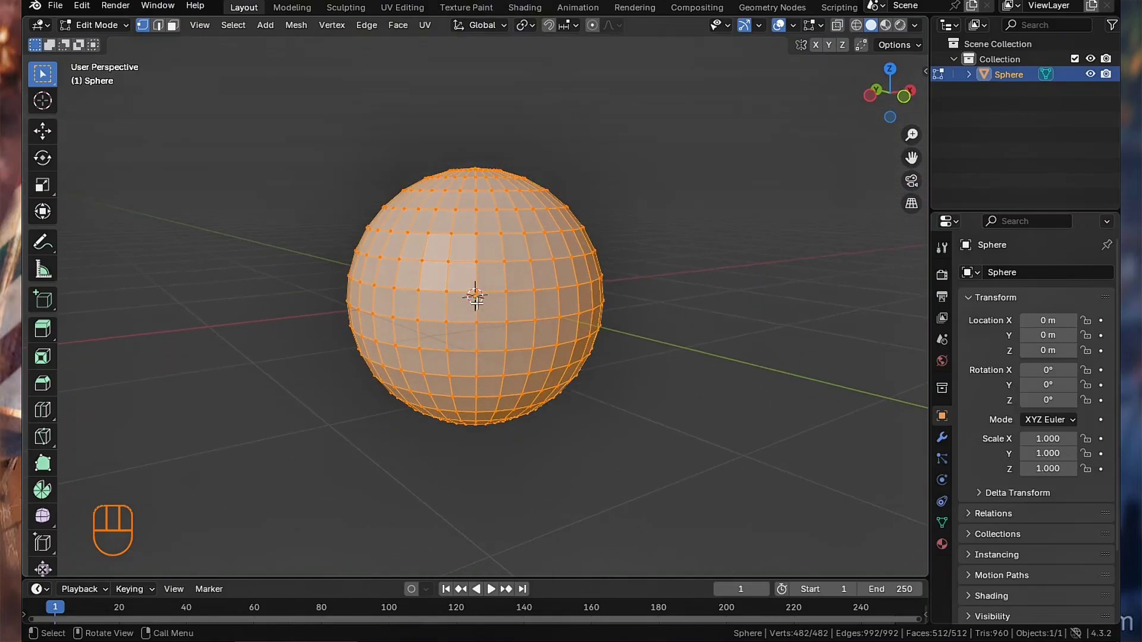
key("alt+a")
- Select several single vertices on the sphere's front one after another, ending on one just above the centre
left_click(476, 261)
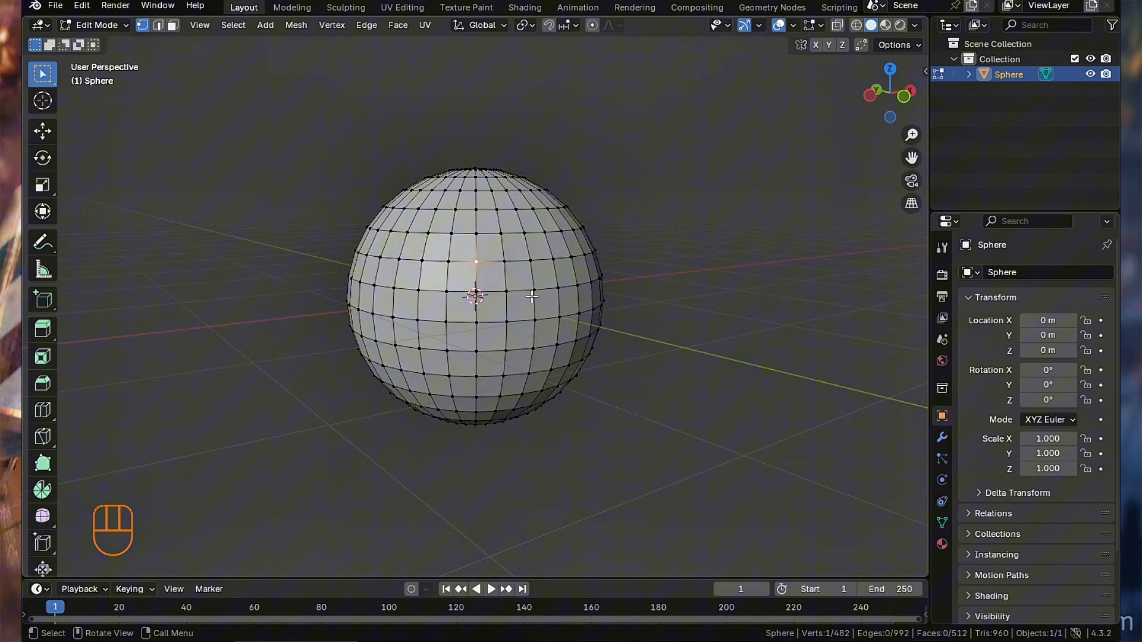
left_click(477, 234)
left_click(501, 233)
left_click(530, 261)
left_click(479, 264)
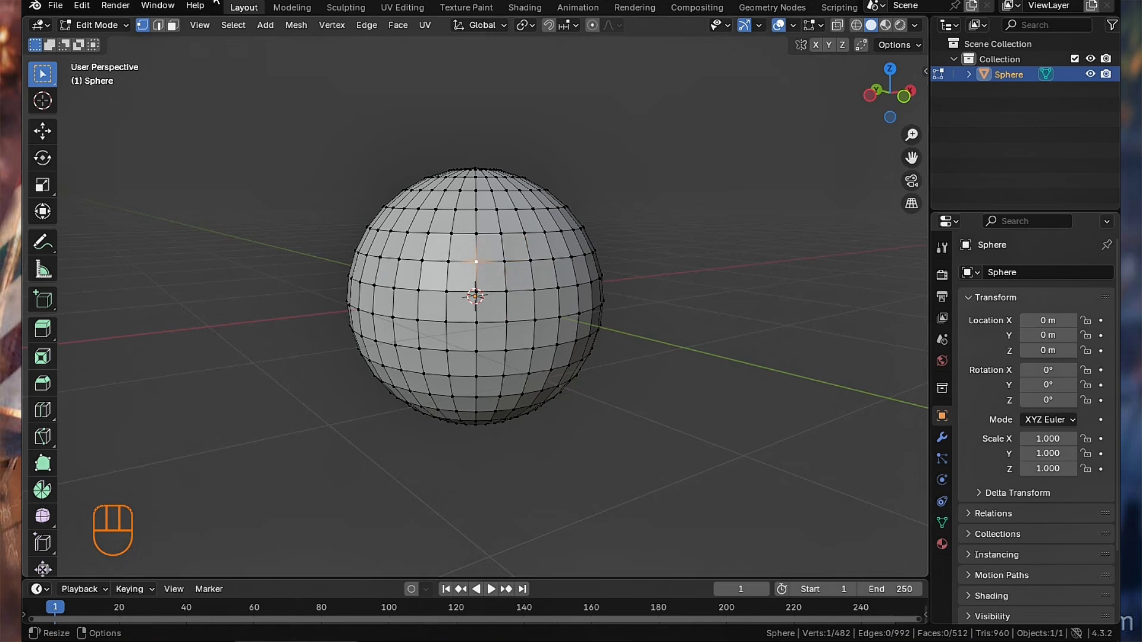
- Switch to edge select mode and select individual edges above the sphere's centre one at a time
left_click(157, 25)
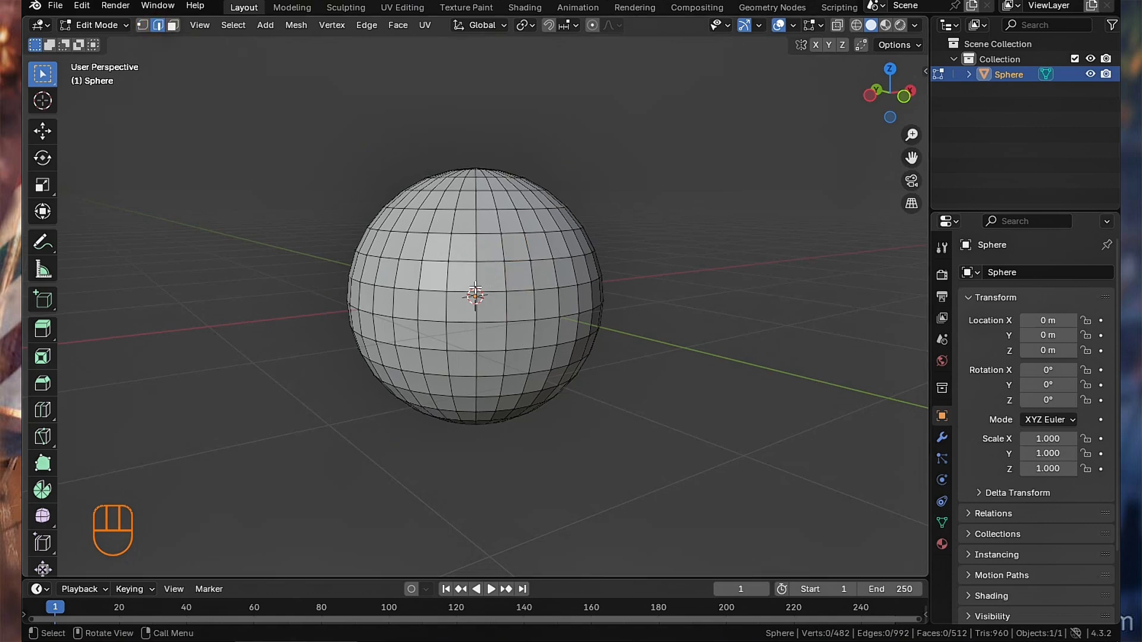
left_click(486, 262)
left_click(485, 234)
left_click(474, 246)
left_click(462, 262)
- Switch to face select mode and select single faces up the sphere's middle column, ending near its upper end
left_click(173, 26)
left_click(486, 278)
left_click(487, 262)
left_click(489, 246)
left_click(487, 214)
left_click(485, 198)
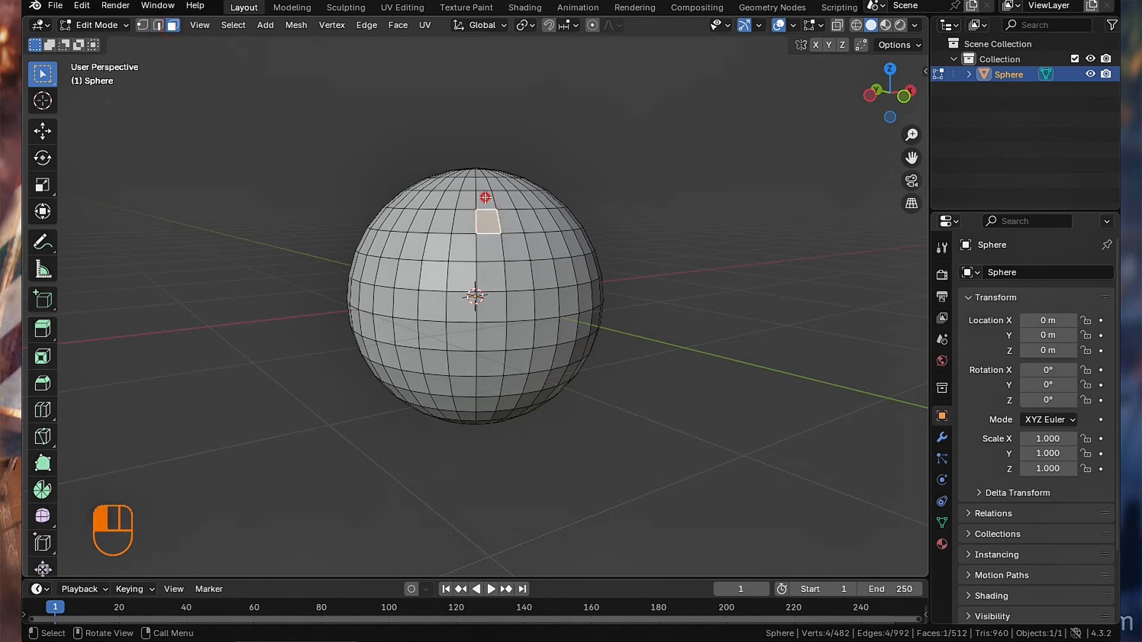
- Add five more faces around the middle of the sphere to the current face selection
left_click(490, 305, "shift")
left_click(489, 275, "shift")
left_click(489, 246, "shift")
left_click(535, 250, "shift")
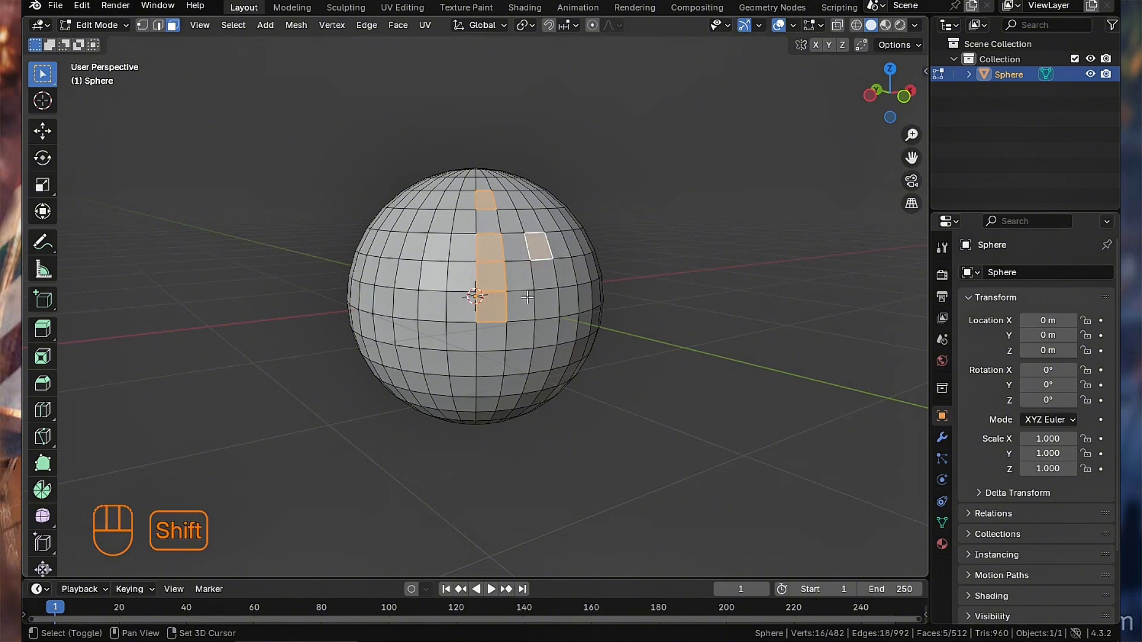
left_click(521, 305, "shift")
- Replace the multiple selection with a single face, pick another face, and clear the selection
left_click(548, 335)
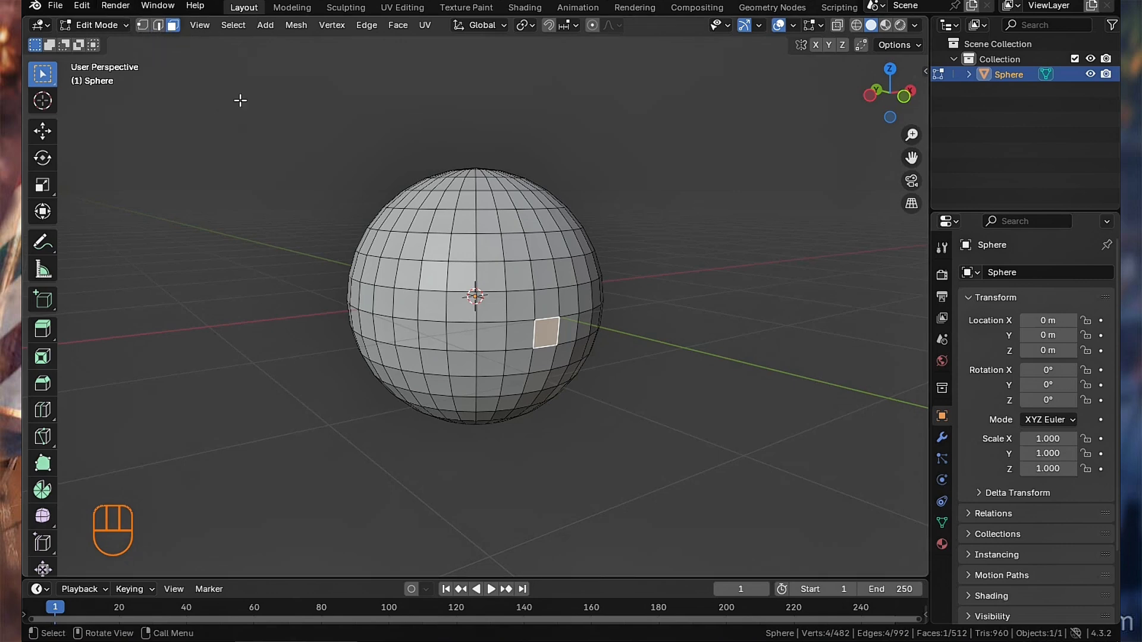
left_click(485, 218)
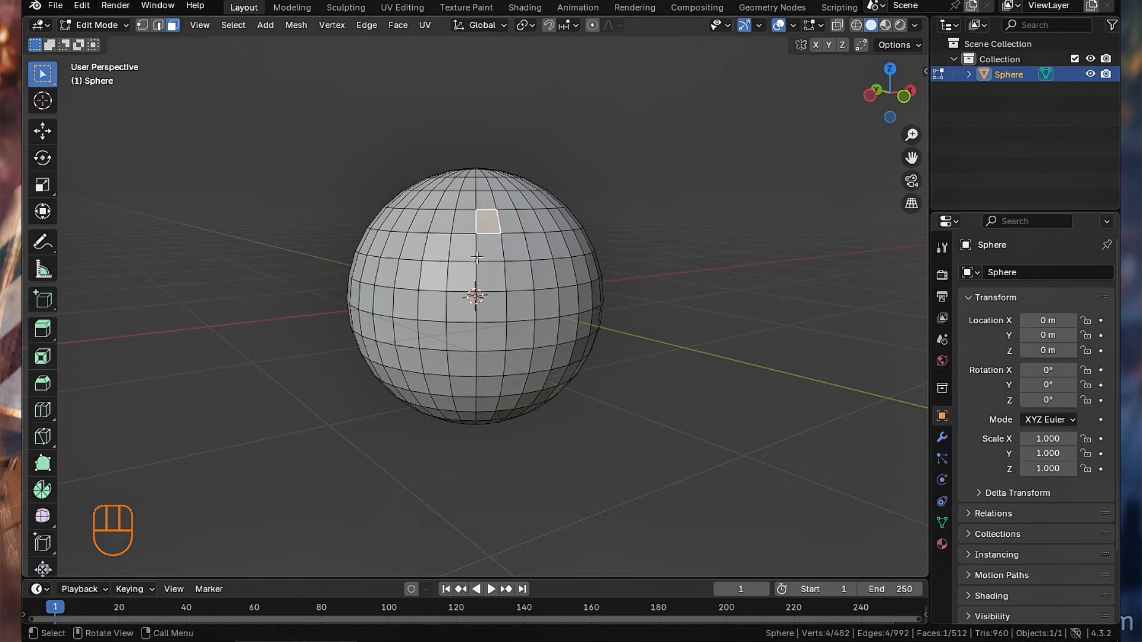
left_click(675, 282)
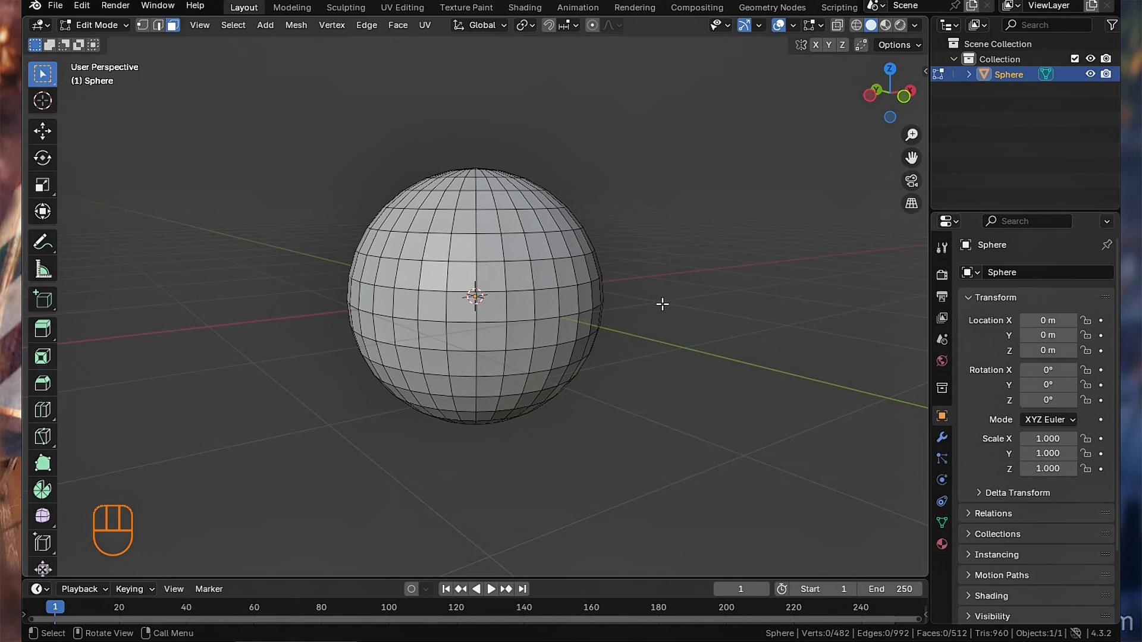
- Cycle through the vertex, edge and face select modes and select one face just above the sphere's centre
left_click(142, 27)
left_click(158, 26)
left_click(173, 26)
left_click(143, 26)
left_click(461, 276)
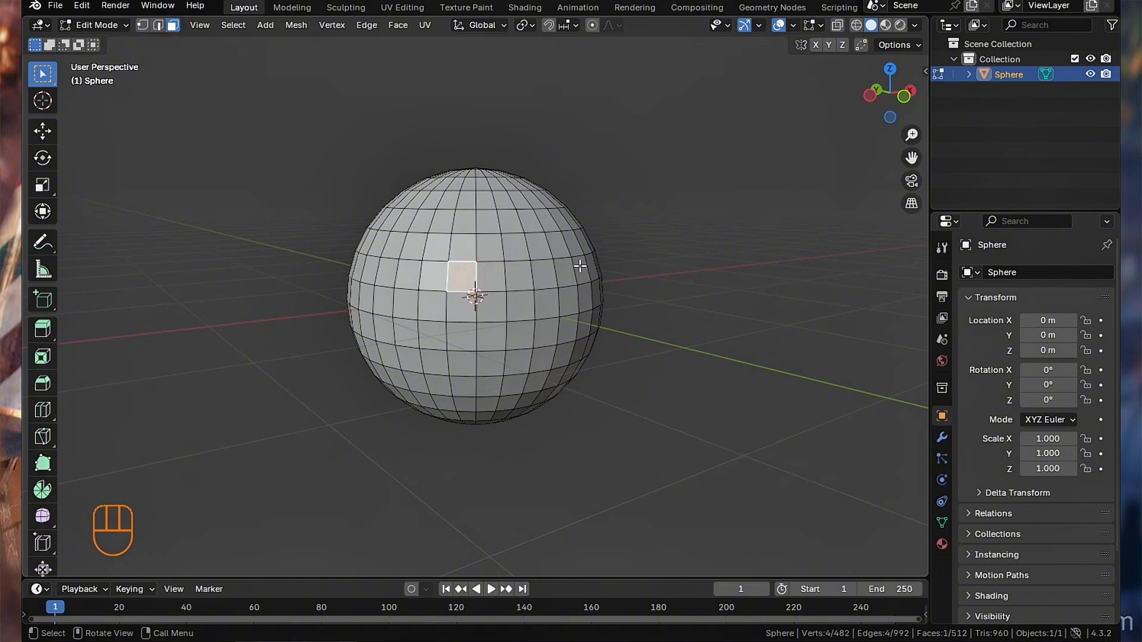
- Switch back to vertex select mode, select a few vertices on the sphere's upper half in turn, and deselect everything
key("1")
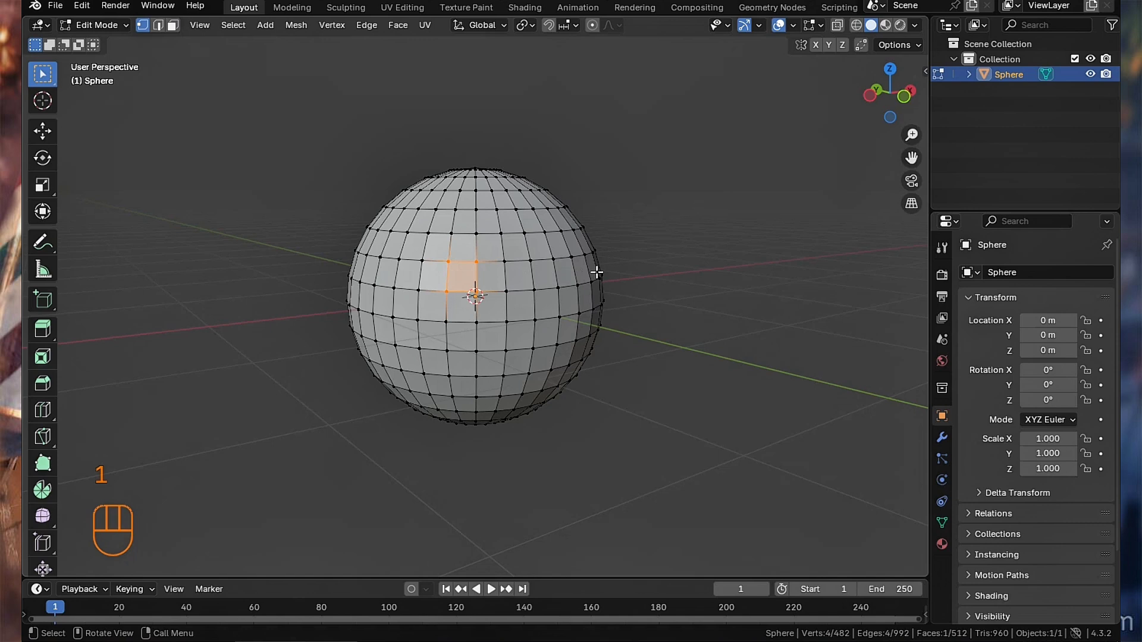
left_click(502, 234)
left_click(524, 233)
left_click(554, 258)
left_click(571, 258)
left_click(677, 295)
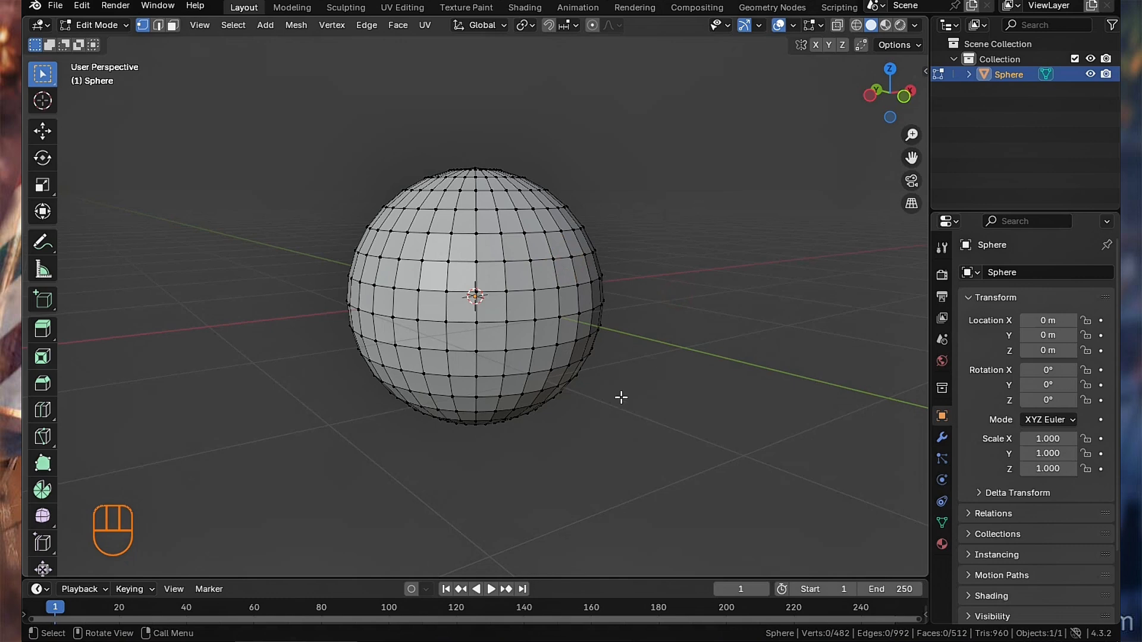
- Activate edge select mode and select three horizontal edges near the sphere's centre, each one higher than the last
key("2")
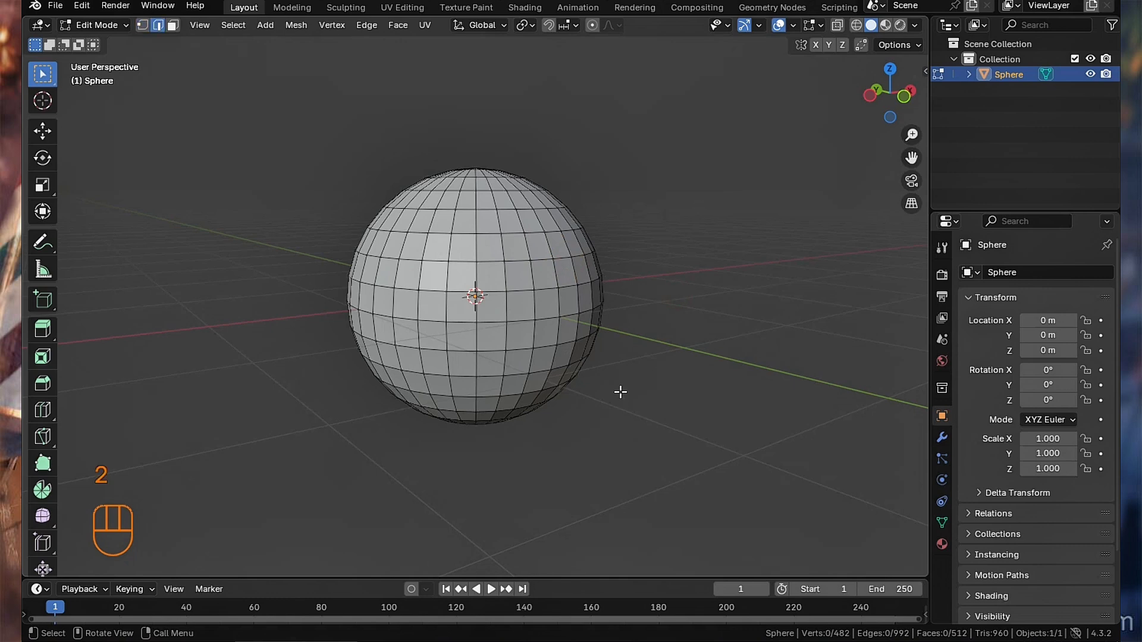
left_click(496, 291)
left_click(484, 264)
left_click(486, 234)
- Activate face select mode and select single faces around the sphere's middle one after another
key("3")
left_click(486, 250)
left_click(497, 279)
left_click(501, 301)
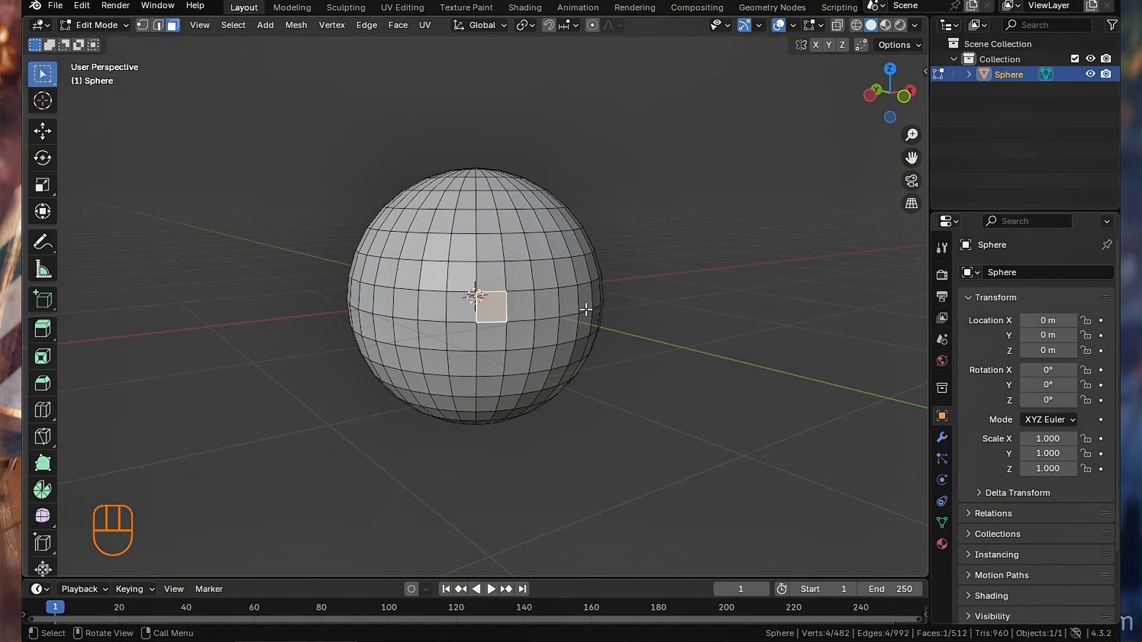
left_click(567, 310)
left_click(519, 314)
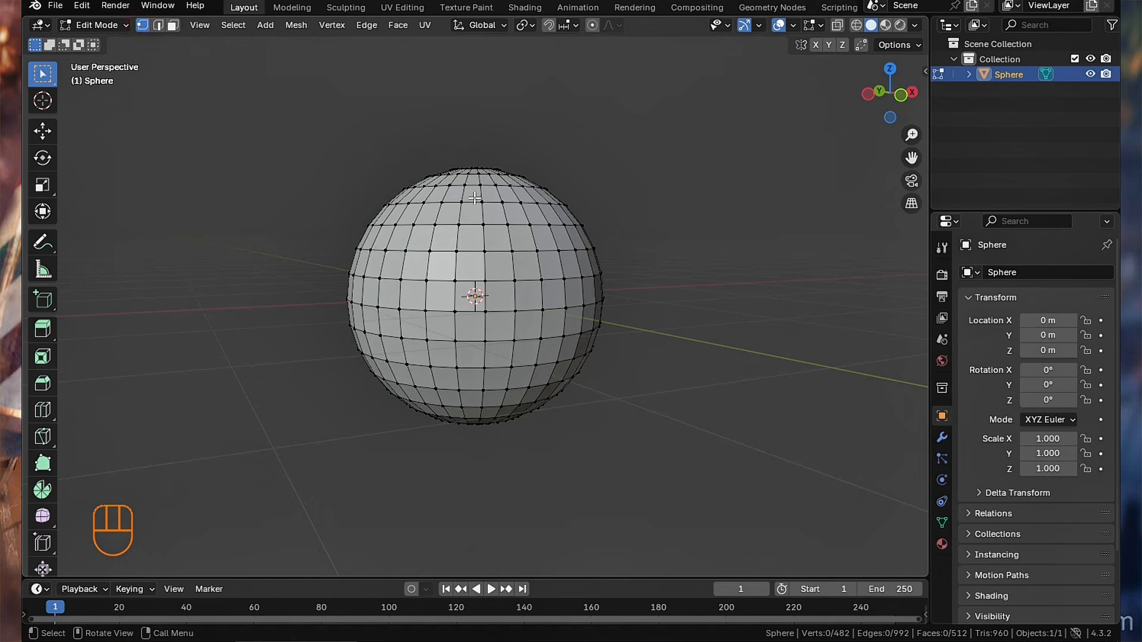
- In front view, box-select the sphere's vertices above its equator and delete them
key("KP_1")
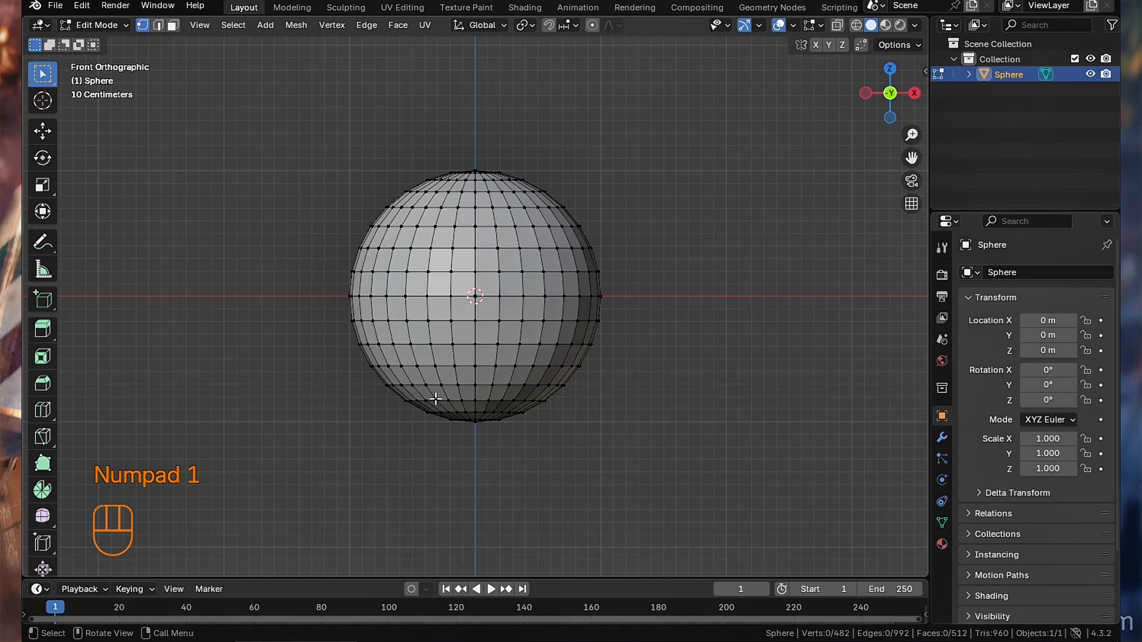
left_click_drag(270, 117, 702, 281)
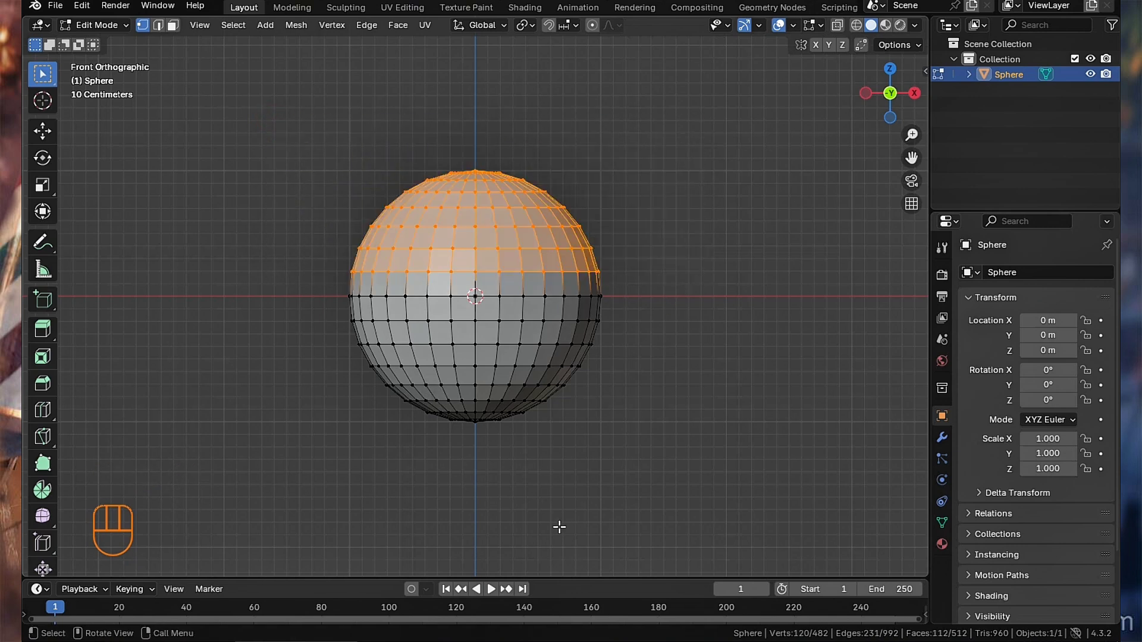
left_click(248, 82)
left_click_drag(240, 76, 764, 281)
key("Delete")
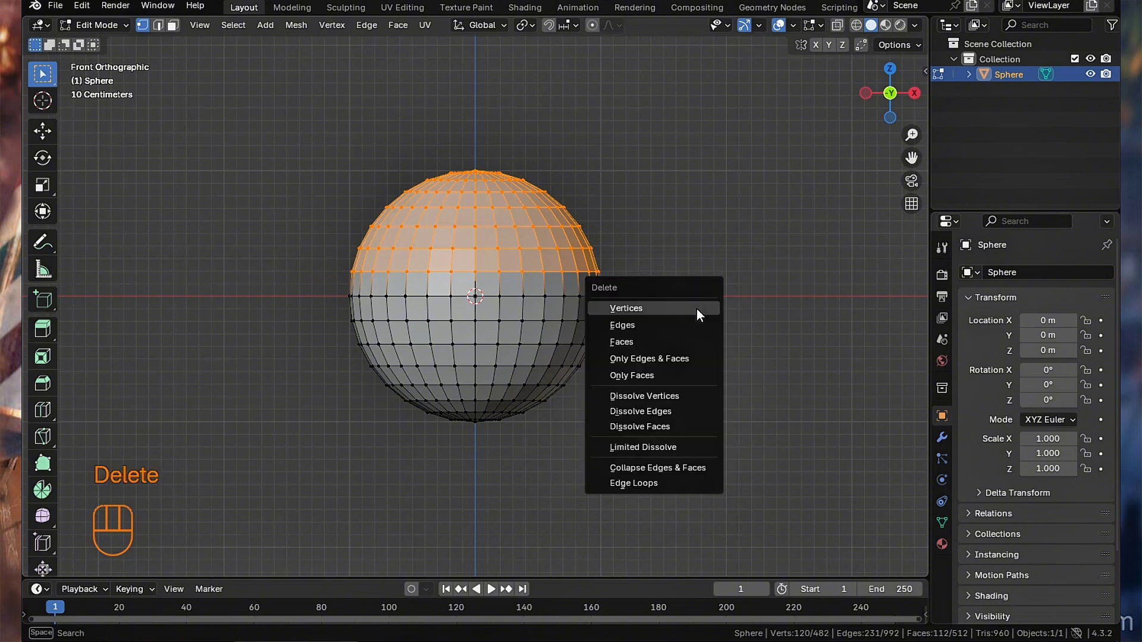
left_click(697, 309)
- Box-select the leftover vertices above the equator on the sphere's far side and delete them, leaving an open lower half
key("KP_1")
left_click_drag(234, 88, 727, 279)
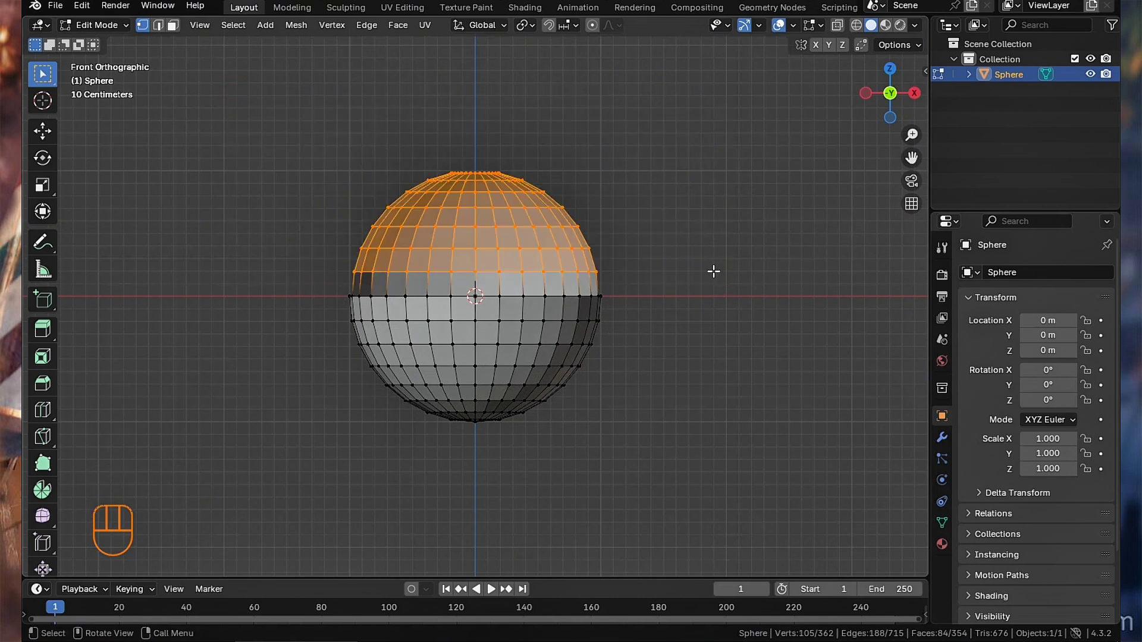
key("Delete")
left_click(676, 274)
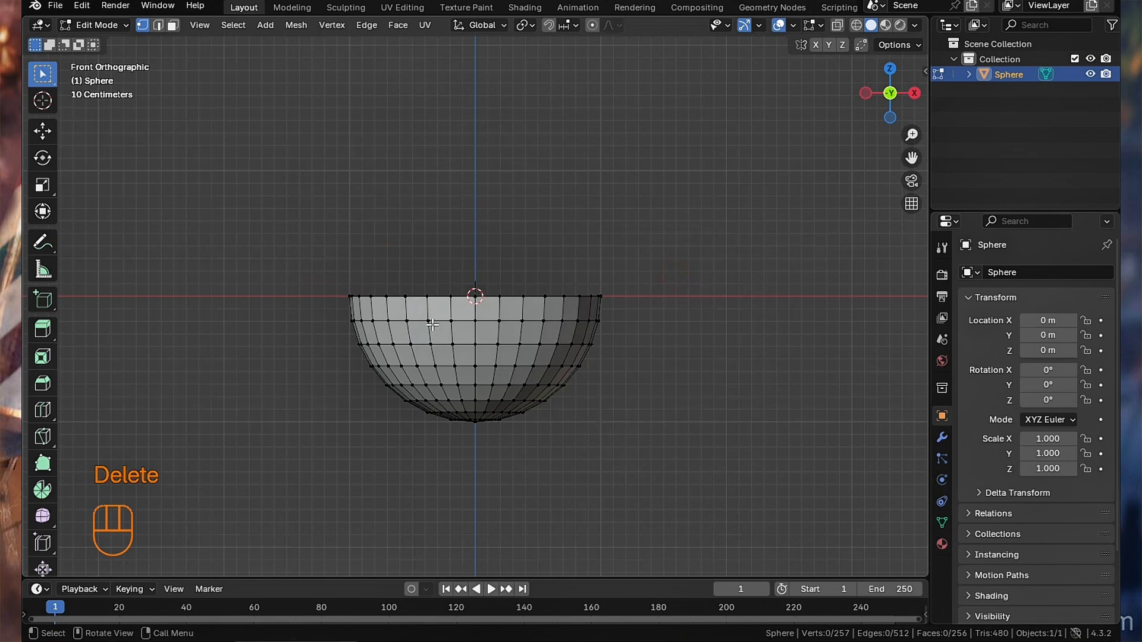
- Select the single pole vertex on the underside of the half sphere and delete it to open a round hole
middle_click_drag(305, 280, 401, 301)
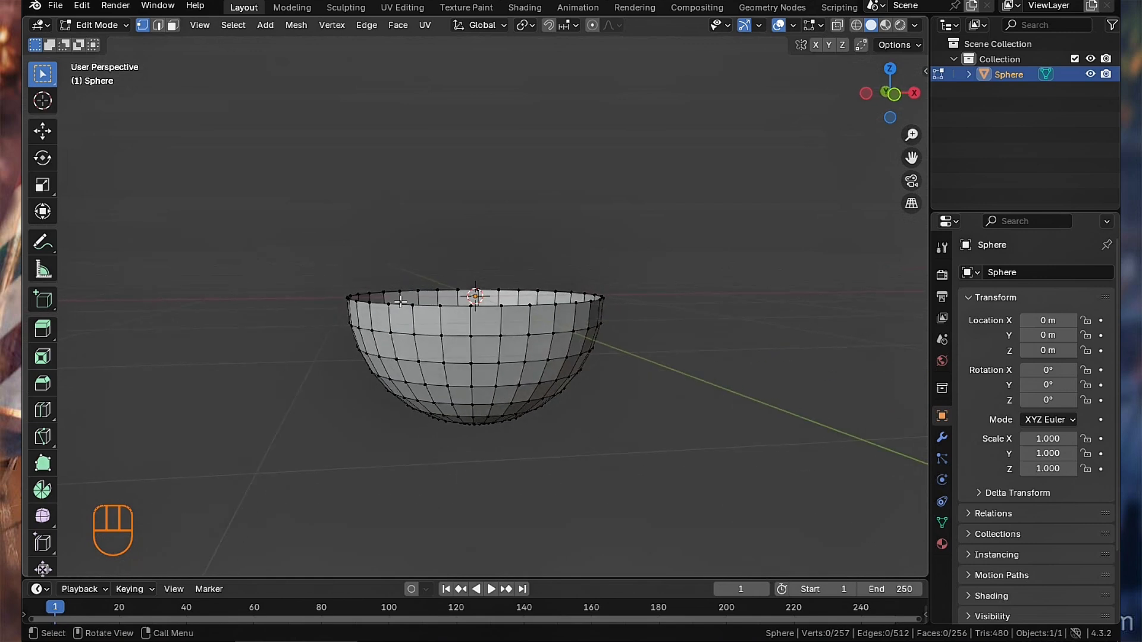
scroll(438, 297, "up", 2)
middle_click_drag(604, 423, 506, 379)
left_click(477, 393)
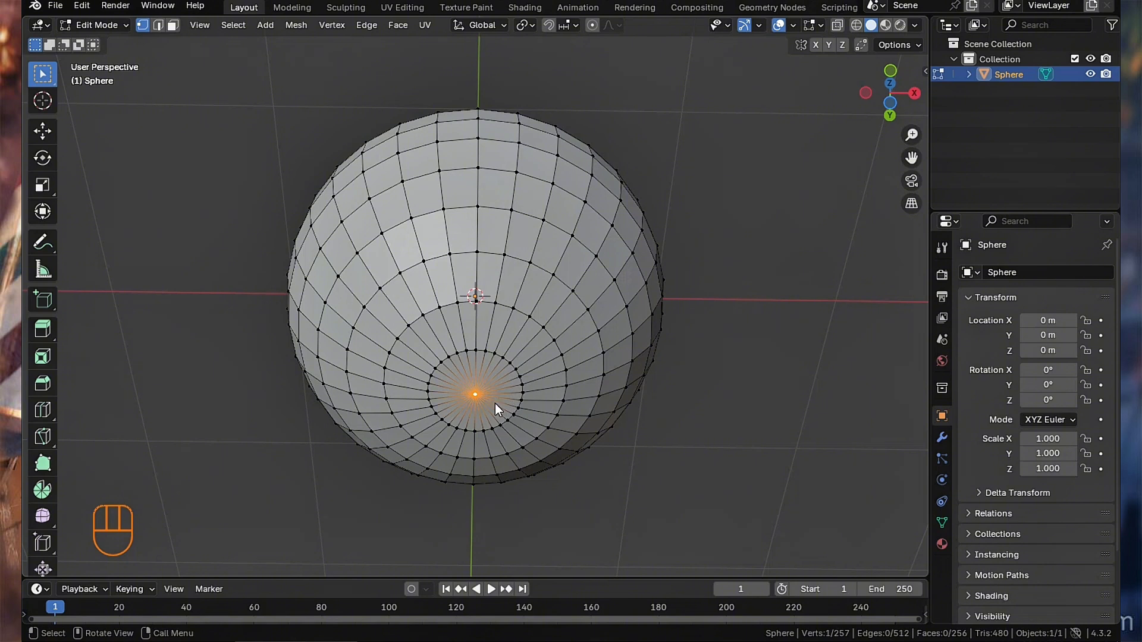
key("Delete")
left_click(494, 402)
- In edge select mode, select the edge loop around the underside hole and move it down along the Z axis
middle_click_drag(562, 404, 564, 430)
scroll(505, 461, "up", 3)
key("2")
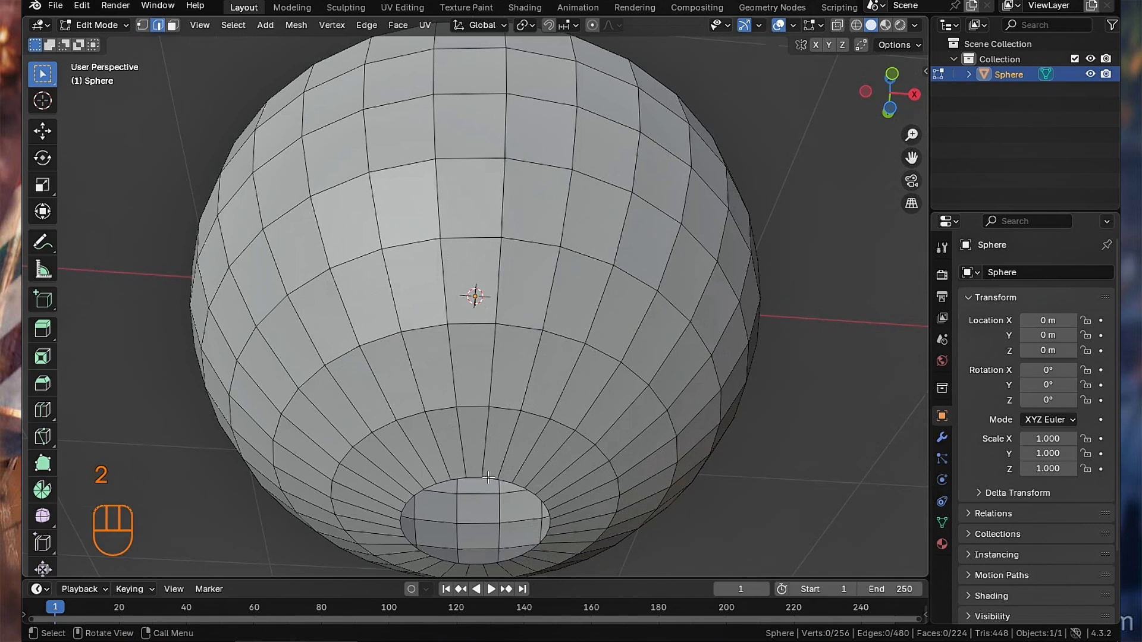
left_click(489, 477)
key("alt")
left_click(489, 477, "alt")
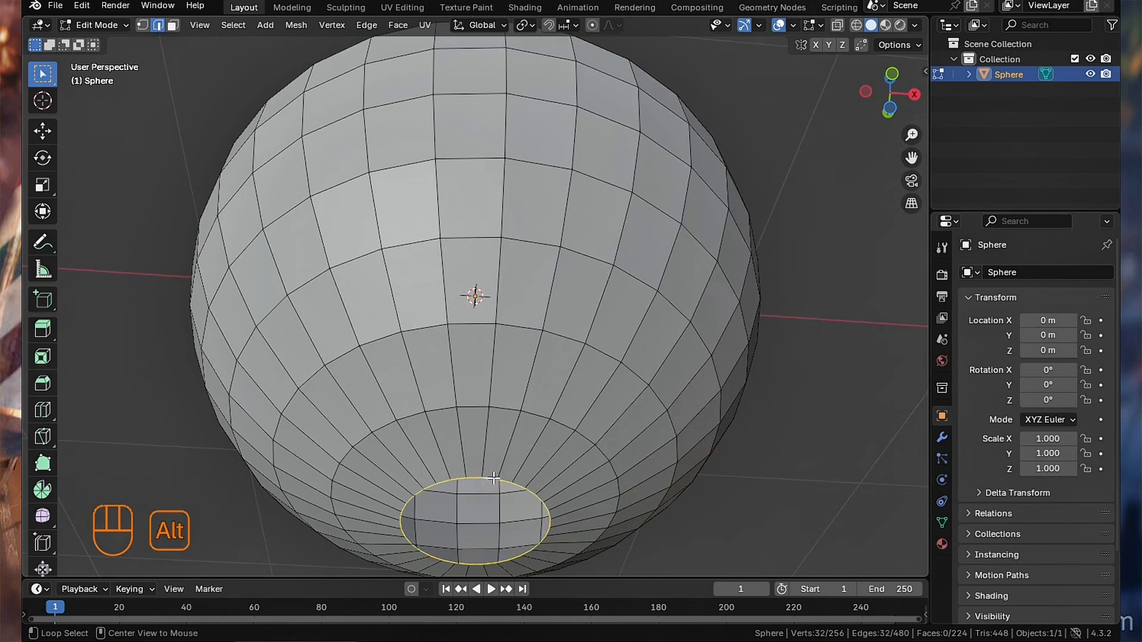
middle_click_drag(581, 502, 657, 443)
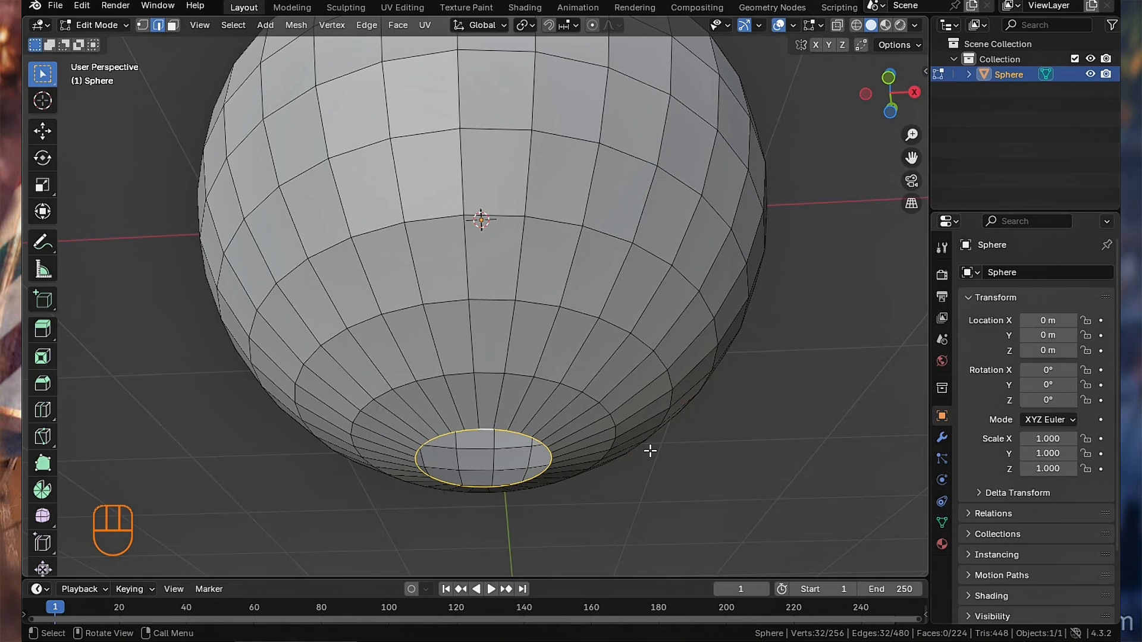
key("g")
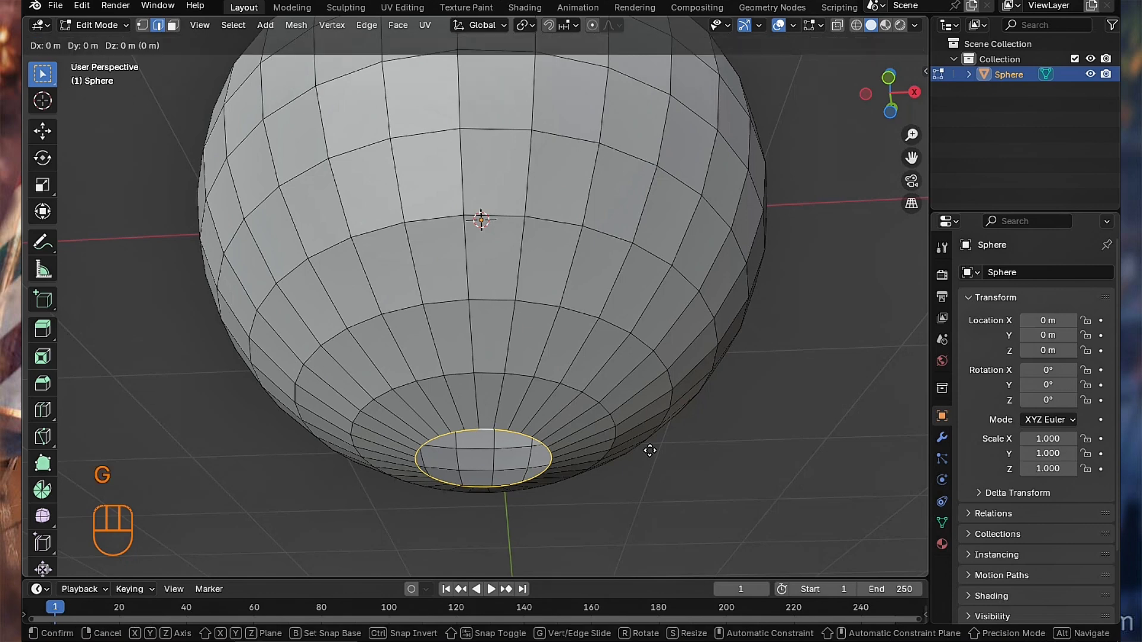
key("z")
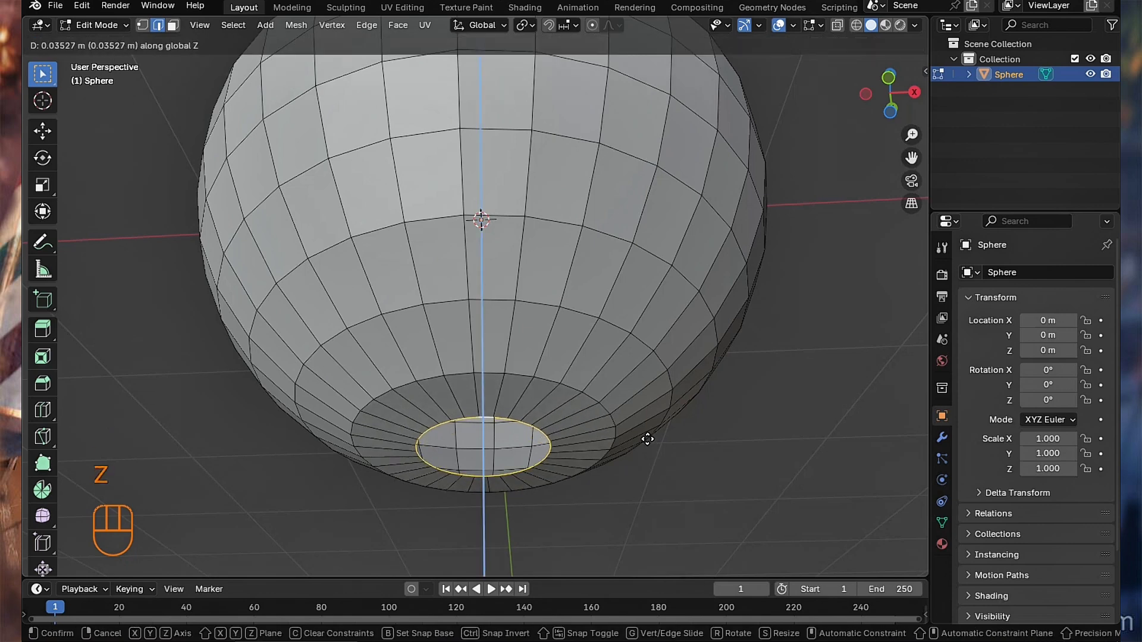
left_click(639, 481)
- Fill the selected underside loop with a face and raise that face slightly along the Z axis
middle_click_drag(637, 480, 614, 434)
key("f")
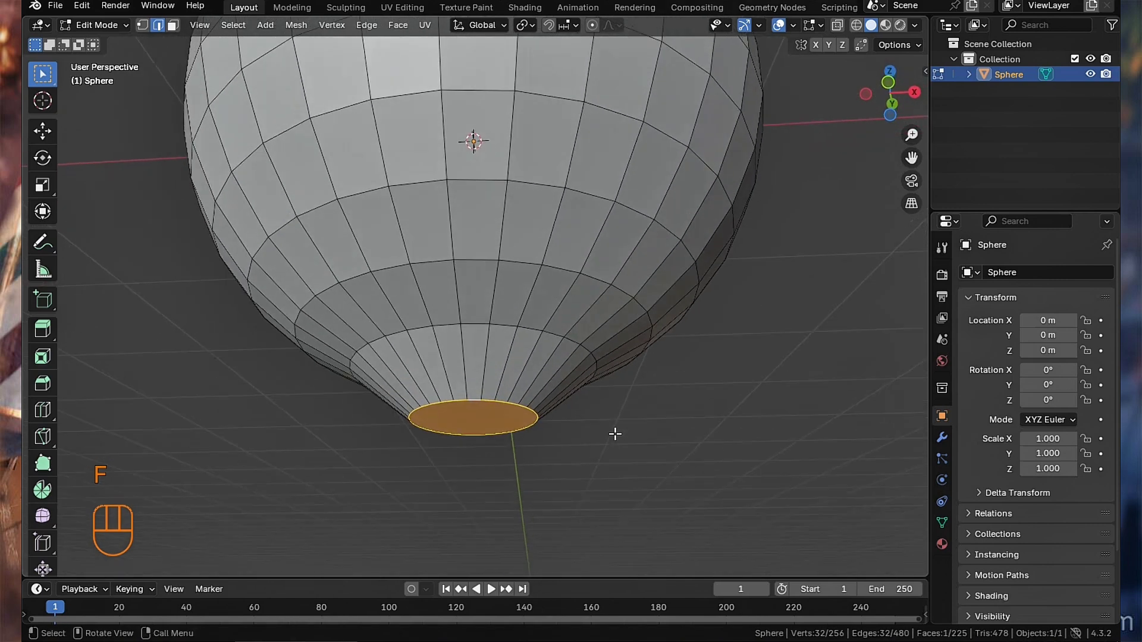
key("g")
key("z")
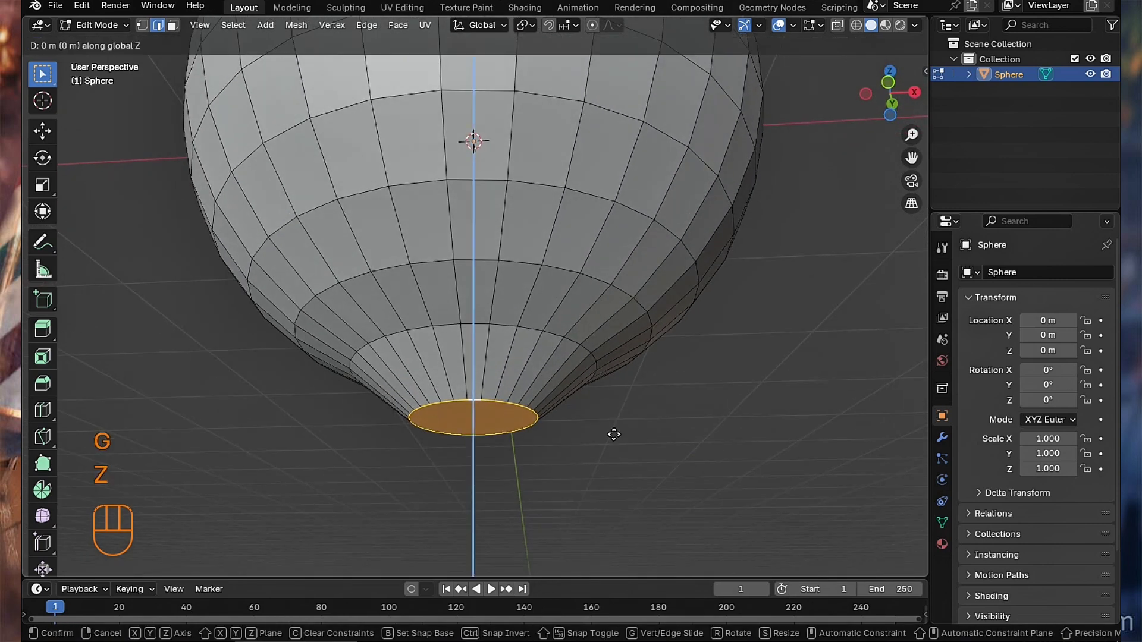
left_click(610, 417)
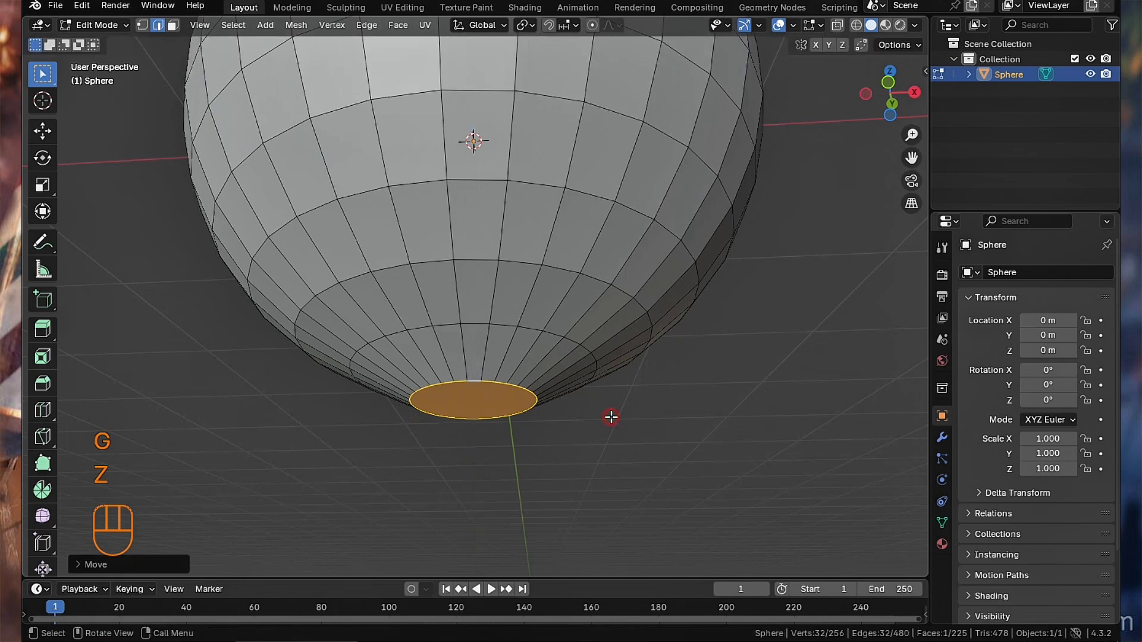
- Select the edge loop around the bowl's open upper rim and scale it outward into a flared lip
scroll(601, 426, "down", 4)
middle_click_drag(595, 377, 468, 364)
scroll(468, 364, "up", 4)
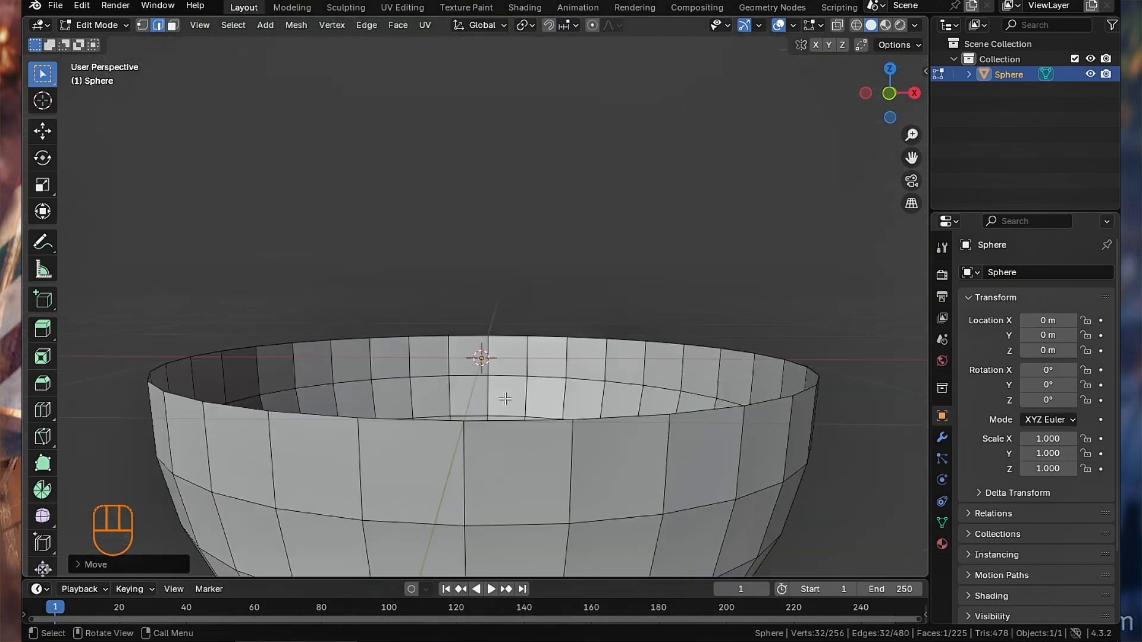
left_click(511, 419)
key("alt")
left_click(512, 421, "alt")
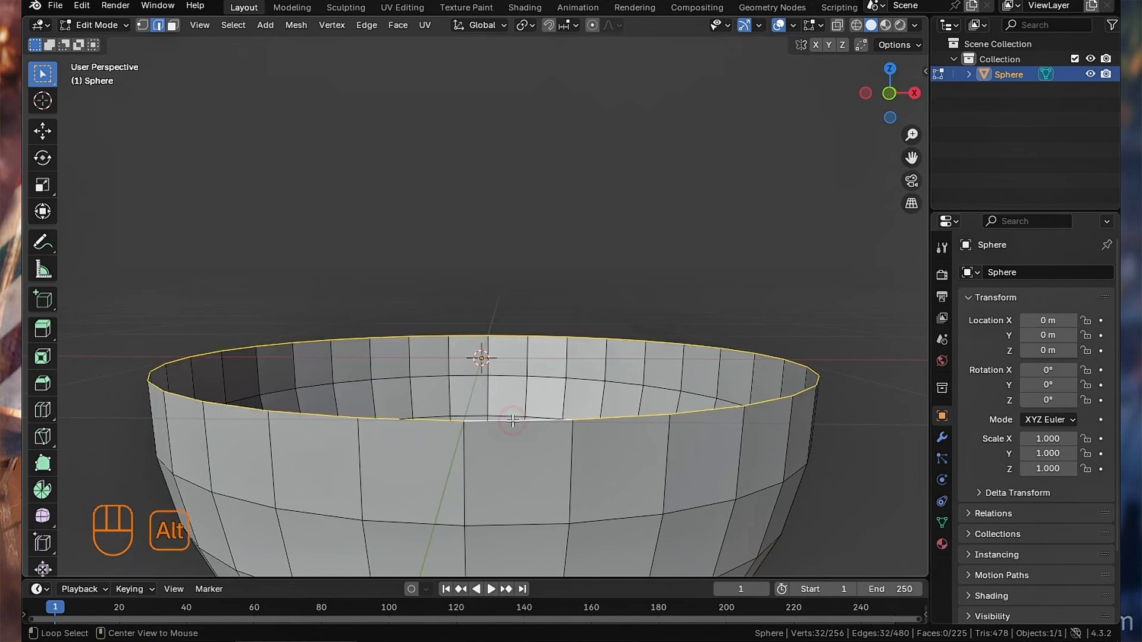
scroll(516, 416, "down", 4)
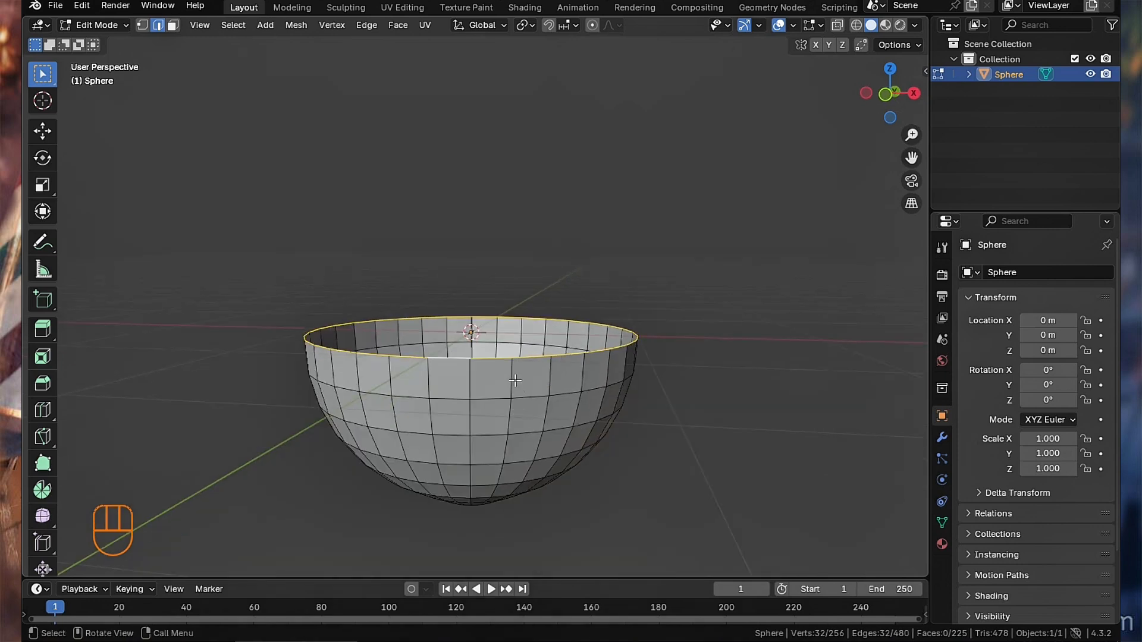
scroll(515, 381, "up", 1)
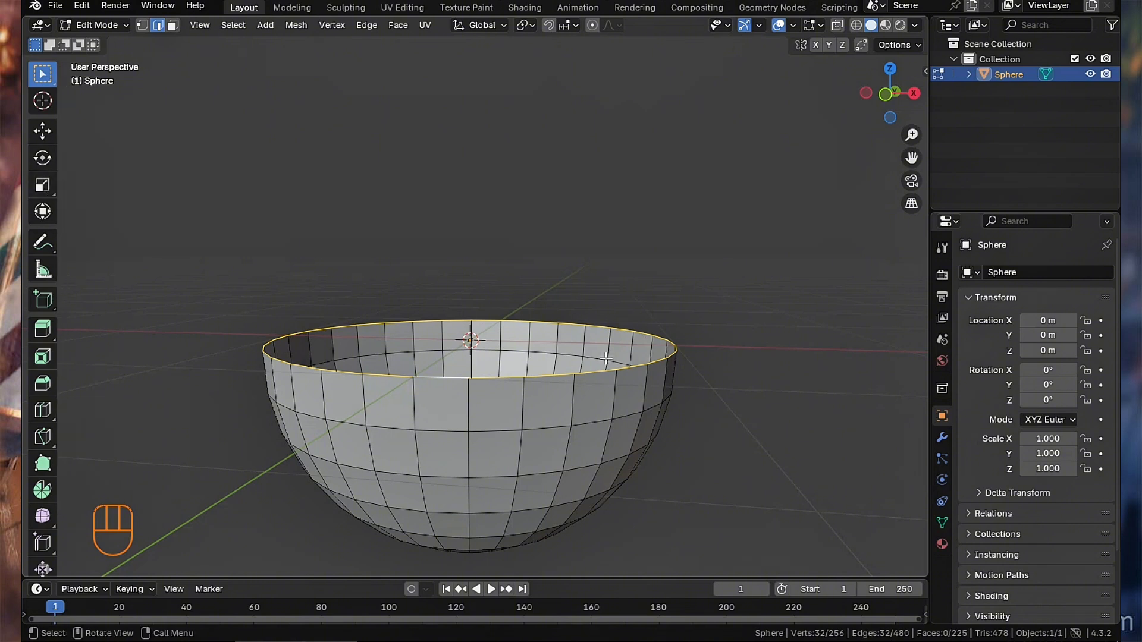
key("s")
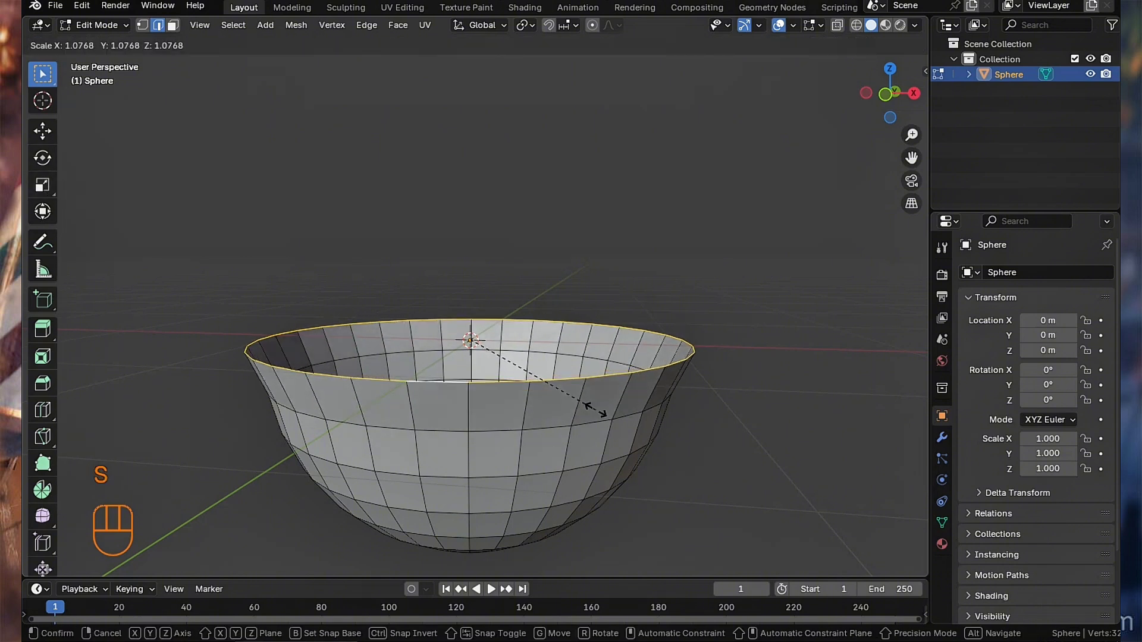
left_click(606, 415)
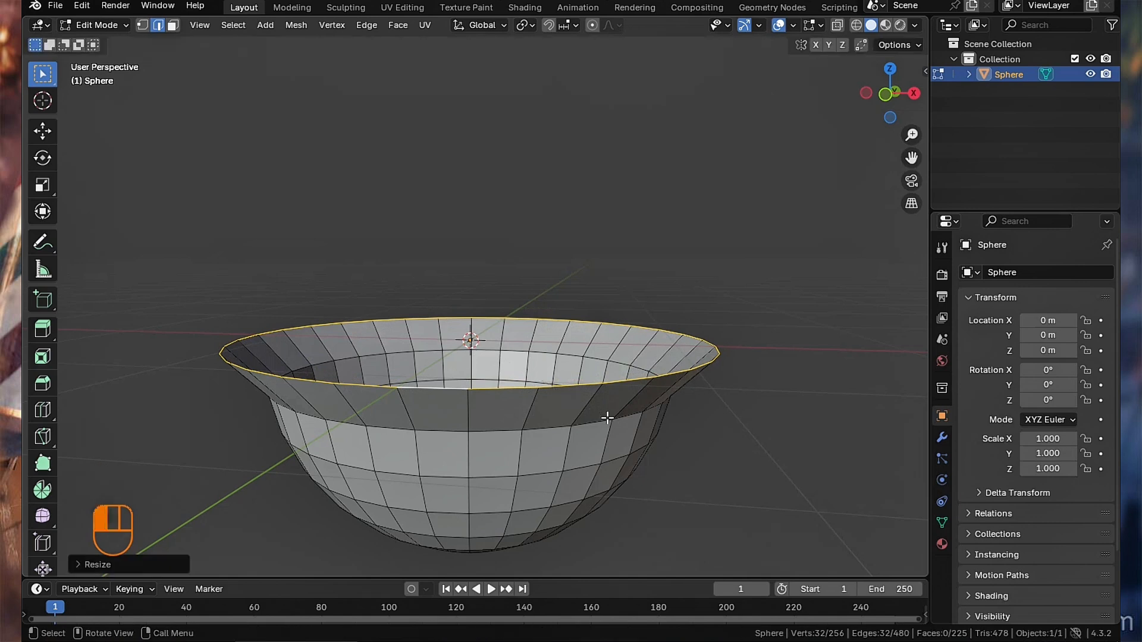
- Move the flared rim loop down about 0.08 m along the Z axis
key("g")
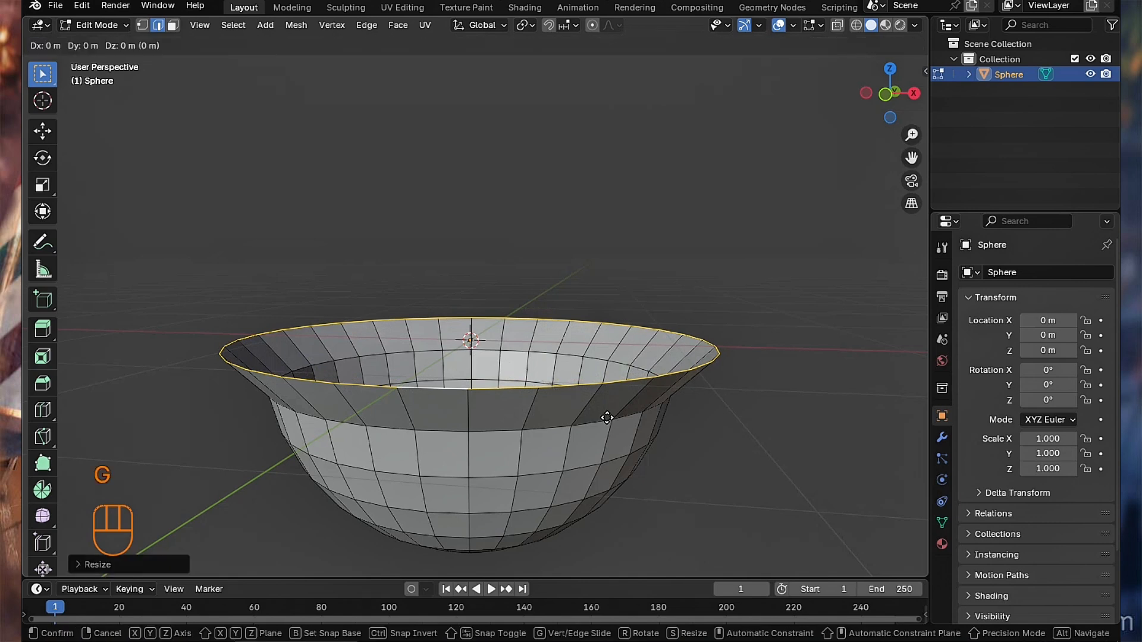
key("z")
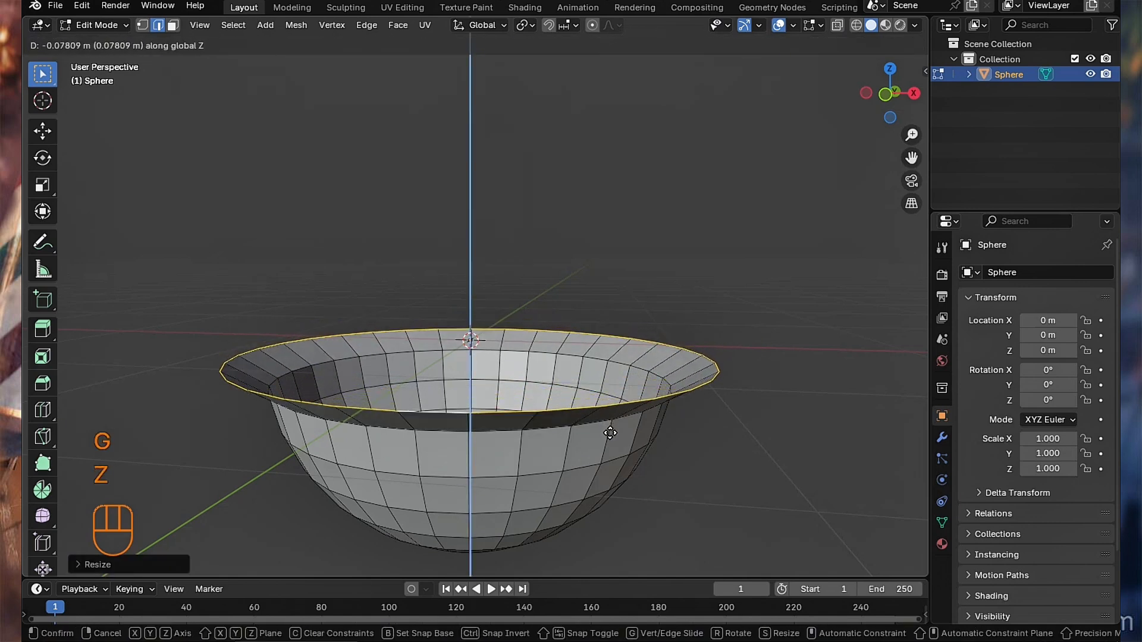
left_click(610, 433)
middle_click_drag(657, 469, 601, 458)
scroll(648, 433, "down", 3)
scroll(599, 421, "up", 5)
scroll(533, 385, "down", 4)
scroll(506, 340, "up", 1)
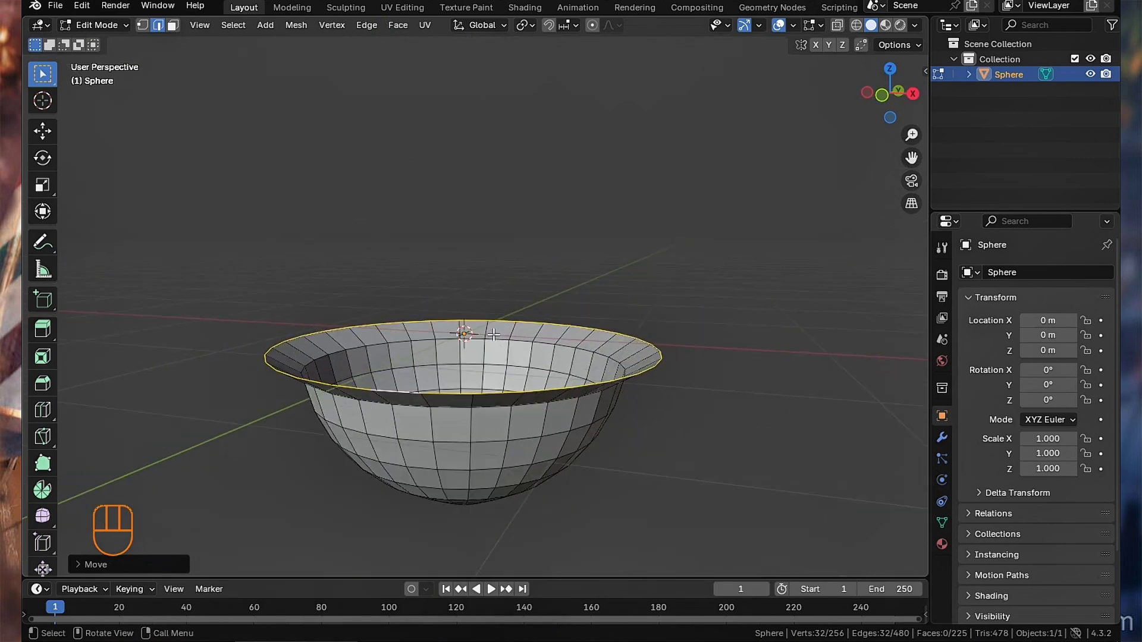
- Deselect the rim loop and activate face select mode
left_click(565, 257)
middle_click_drag(567, 376, 505, 264)
scroll(504, 268, "down", 2)
key("3")
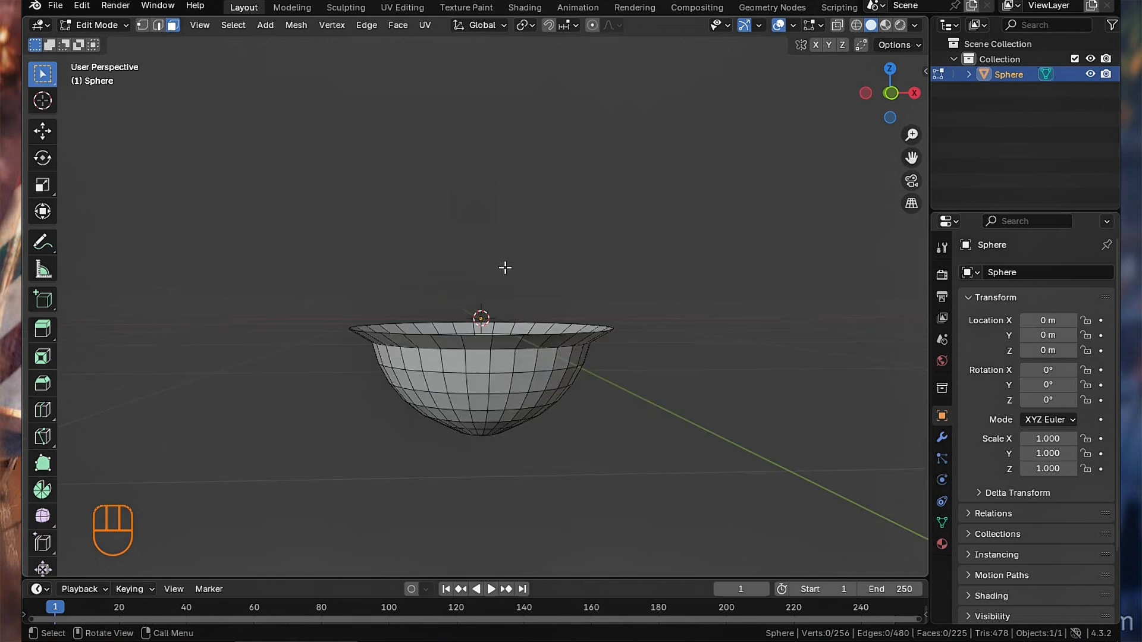
scroll(505, 267, "down", 1)
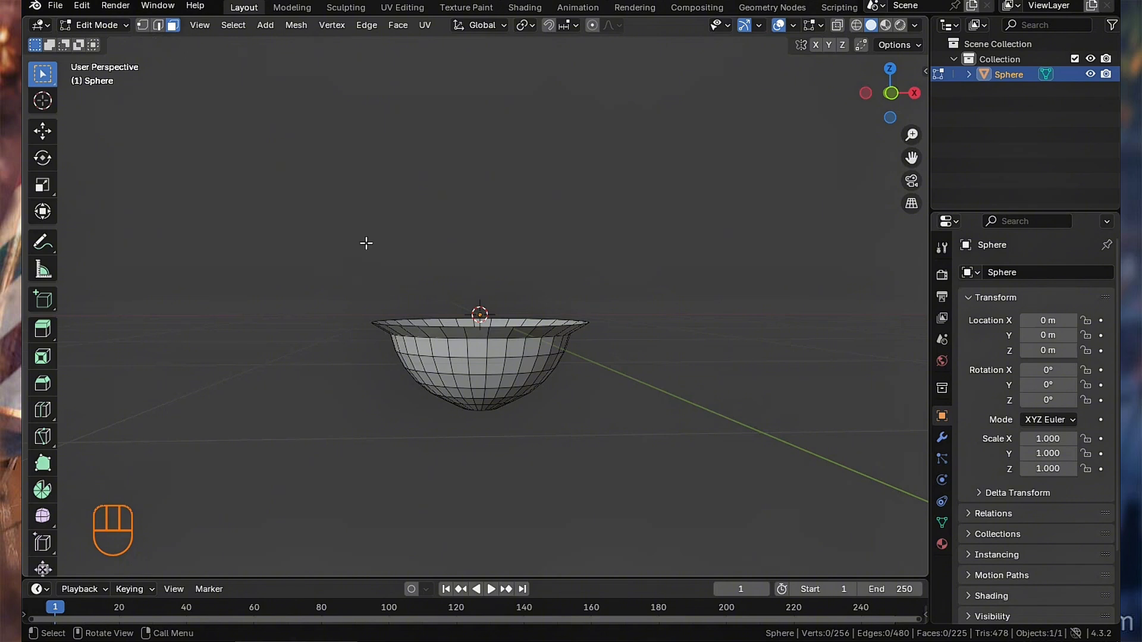
scroll(523, 304, "up", 2)
left_click(501, 217)
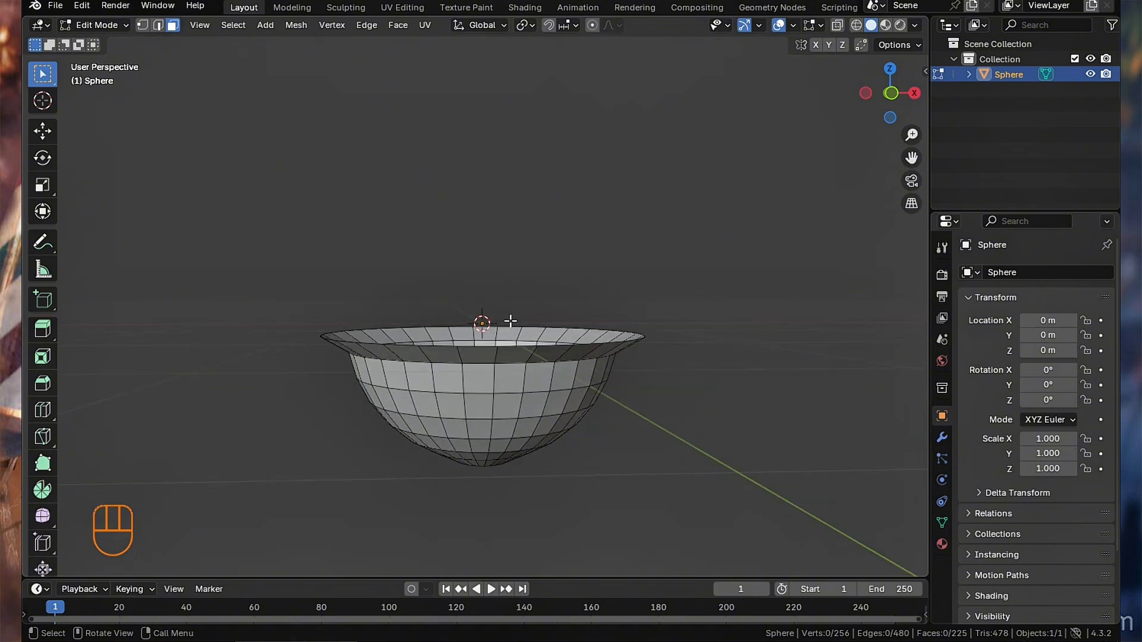